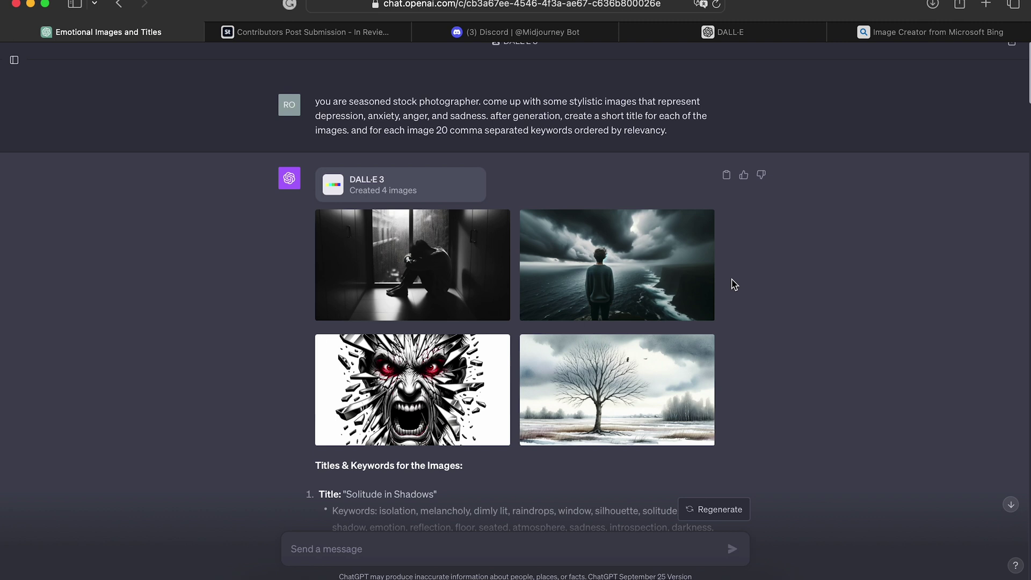
Bring up the labs.openai.com DALL·E page and browse its example image gallery.
scroll(737, 217, "down", 10)
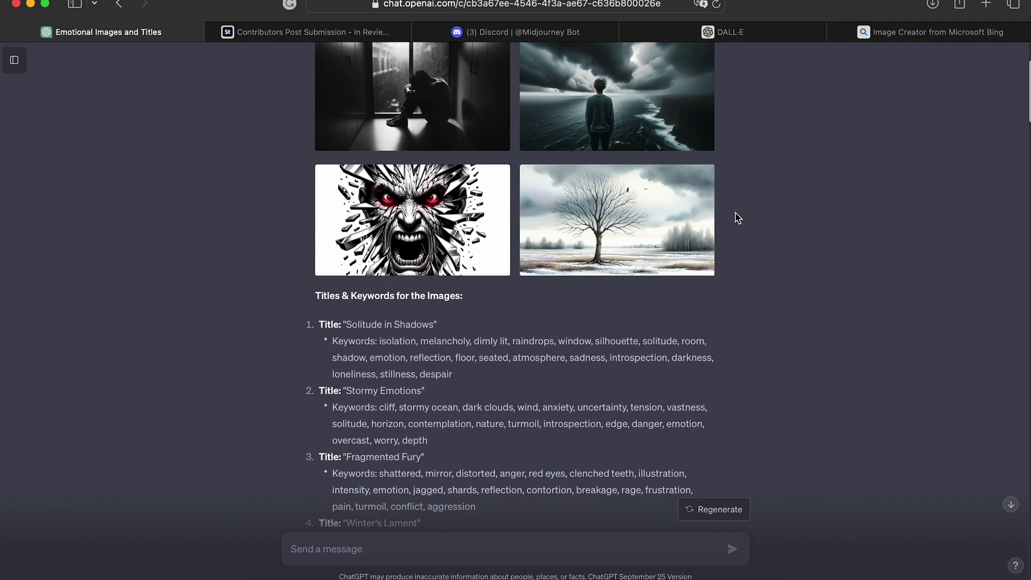
scroll(736, 217, "down", 5)
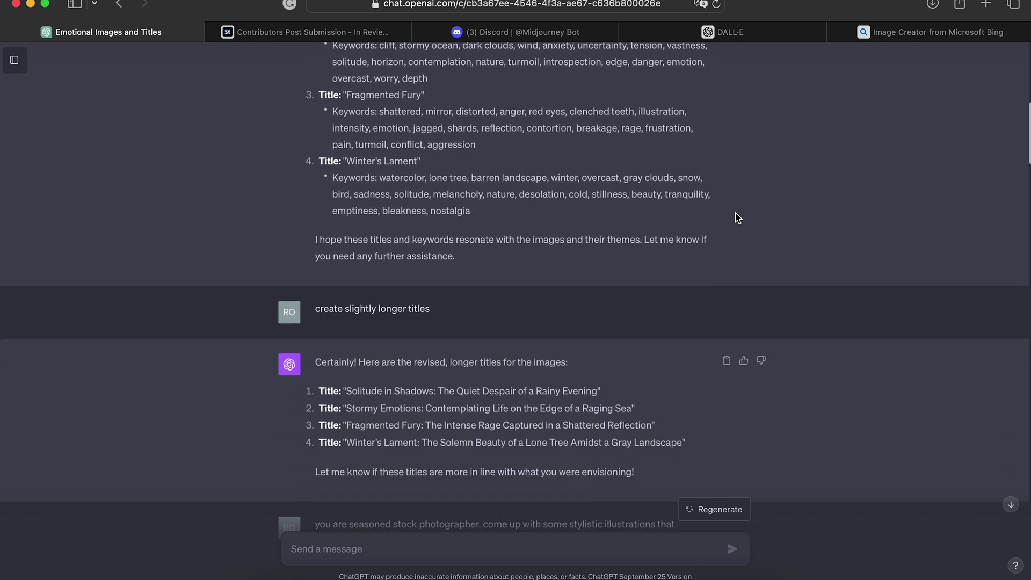
scroll(737, 217, "up", 8)
scroll(737, 217, "up", 6)
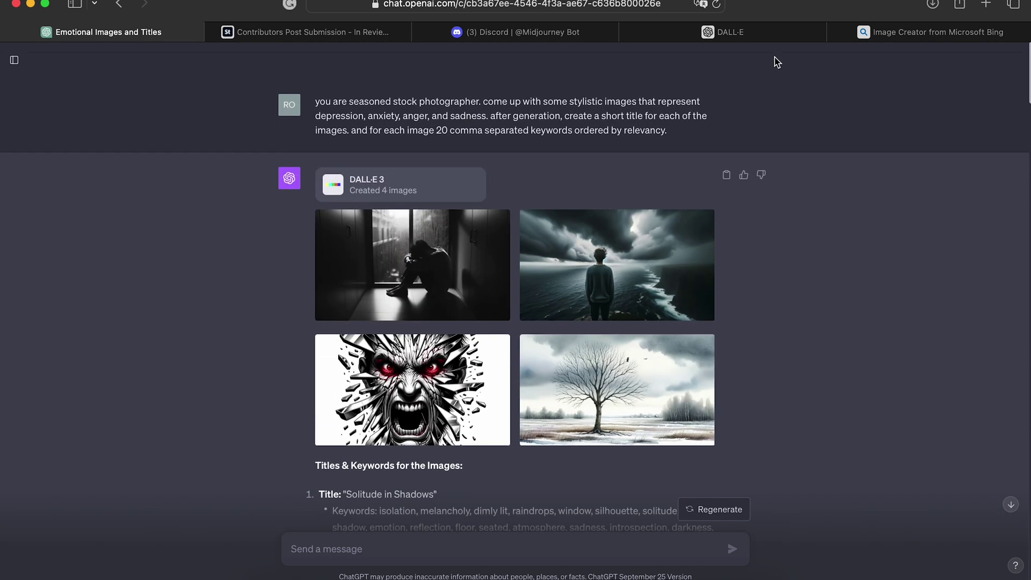
left_click(774, 33)
scroll(612, 230, "down", 10)
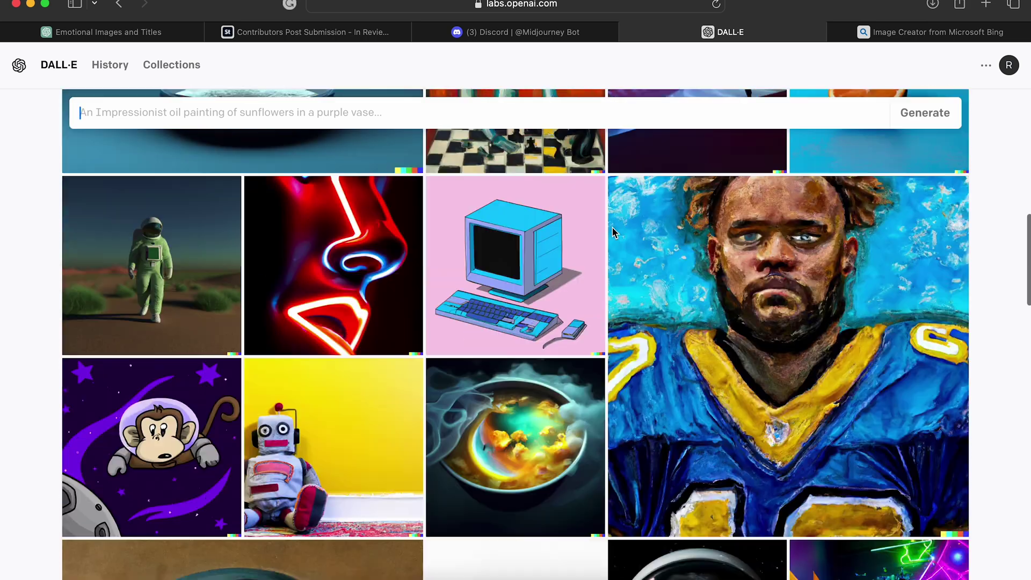
scroll(612, 231, "up", 12)
scroll(558, 267, "up", 3)
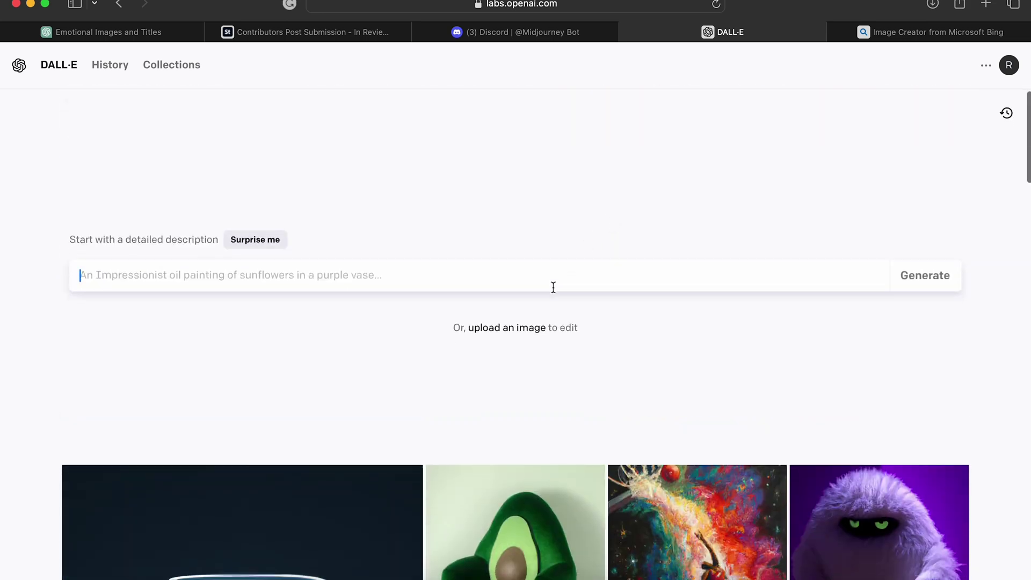
scroll(556, 269, "down", 5)
scroll(555, 293, "up", 5)
scroll(554, 292, "down", 5)
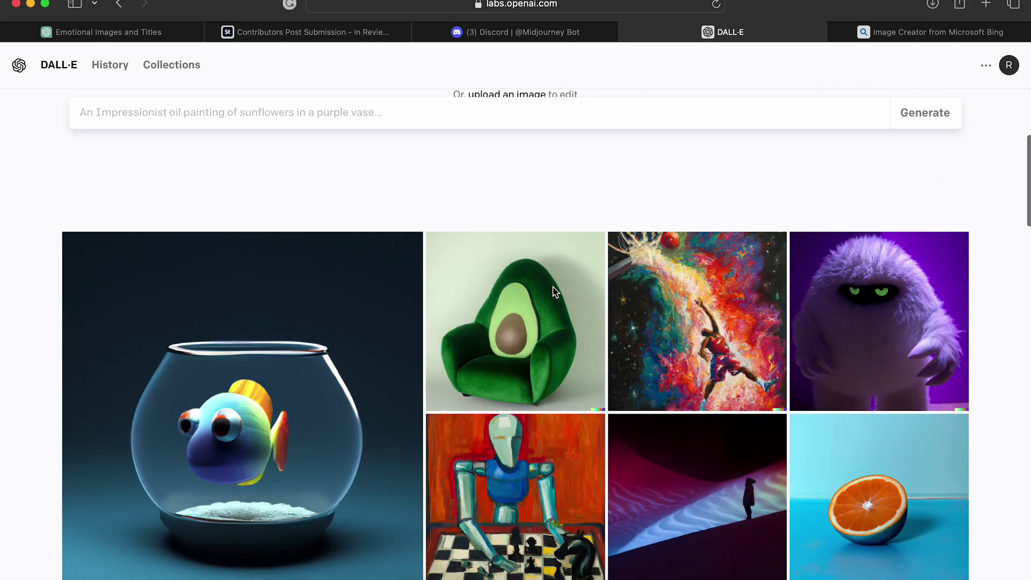
scroll(555, 291, "up", 2)
scroll(555, 292, "up", 5)
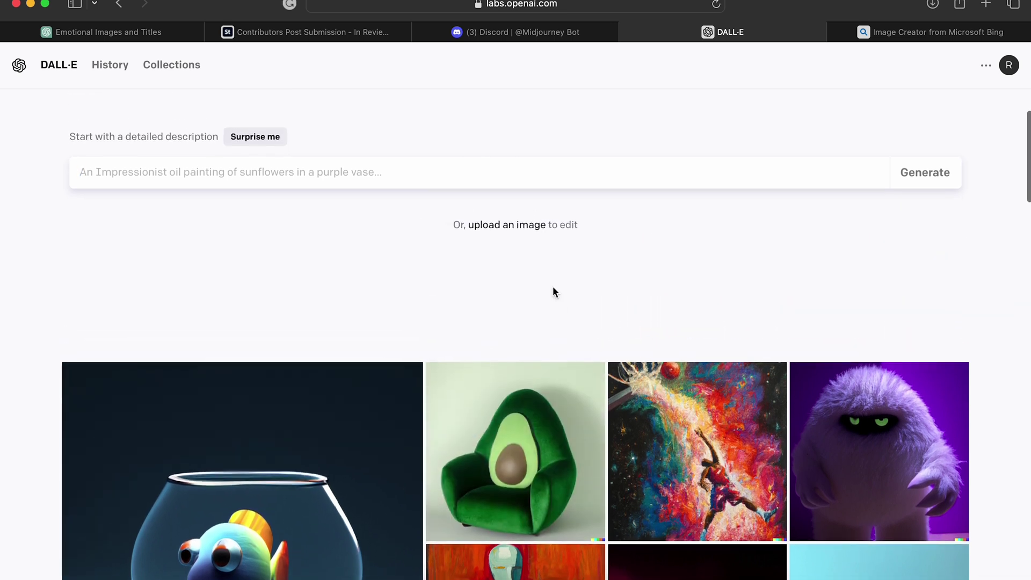
Return to the top of the DALL·E page, then view the Midjourney 'scary Freddie Kruger --ar 16:9' grid.
scroll(556, 274, "up", 2)
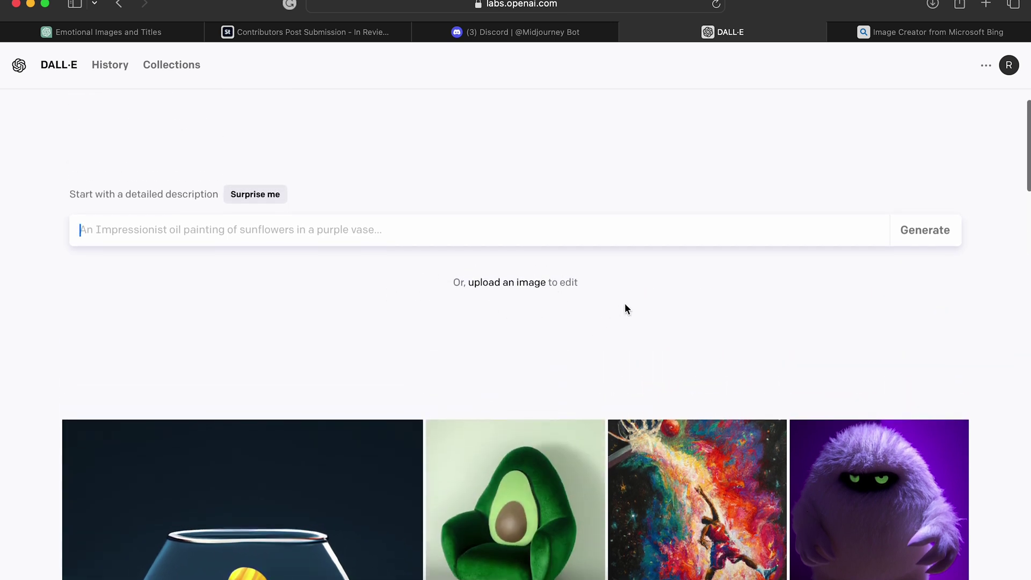
scroll(441, 290, "up", 2)
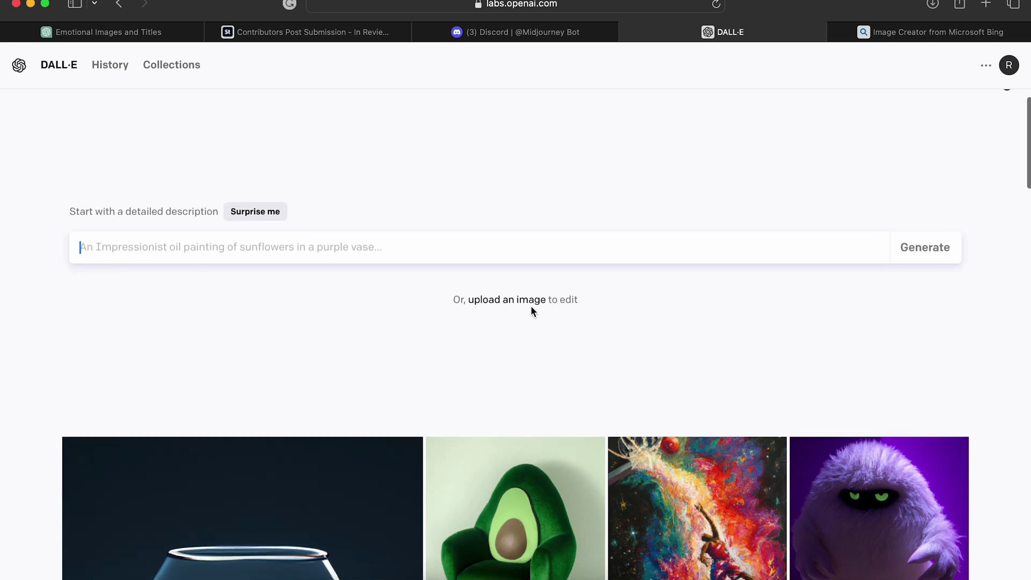
scroll(343, 304, "down", 10)
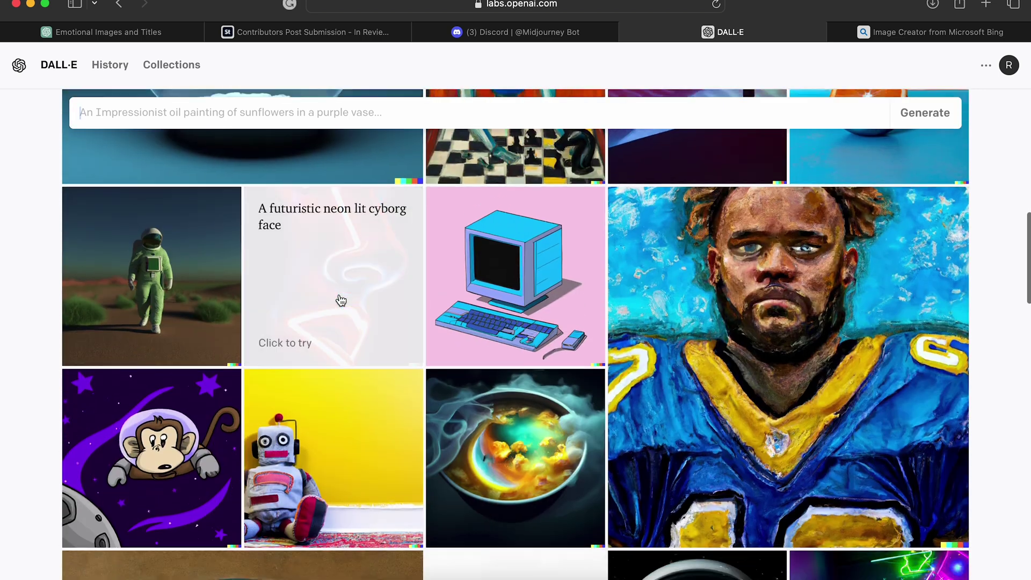
scroll(376, 182, "up", 4)
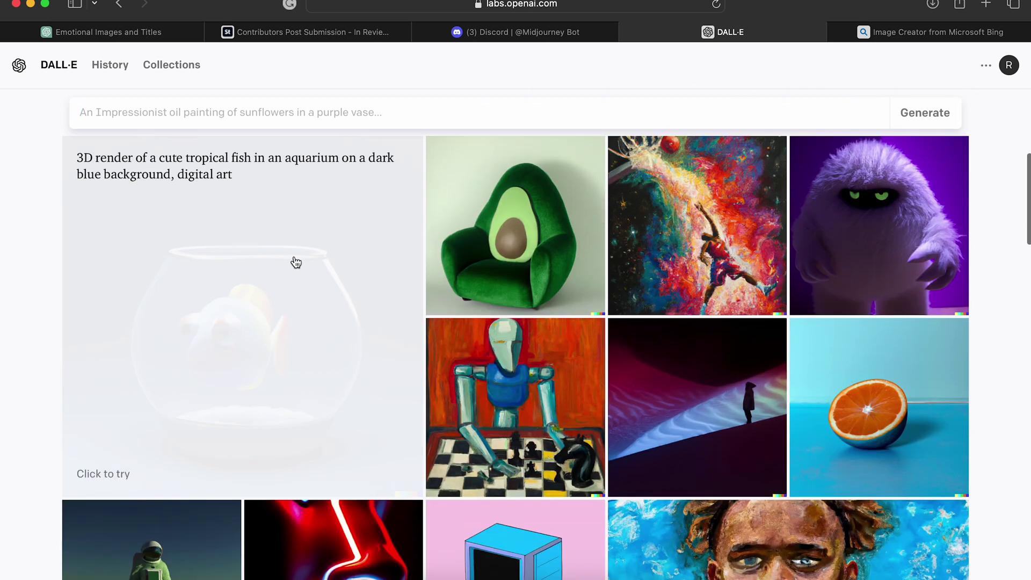
scroll(295, 261, "up", 6)
scroll(296, 262, "up", 2)
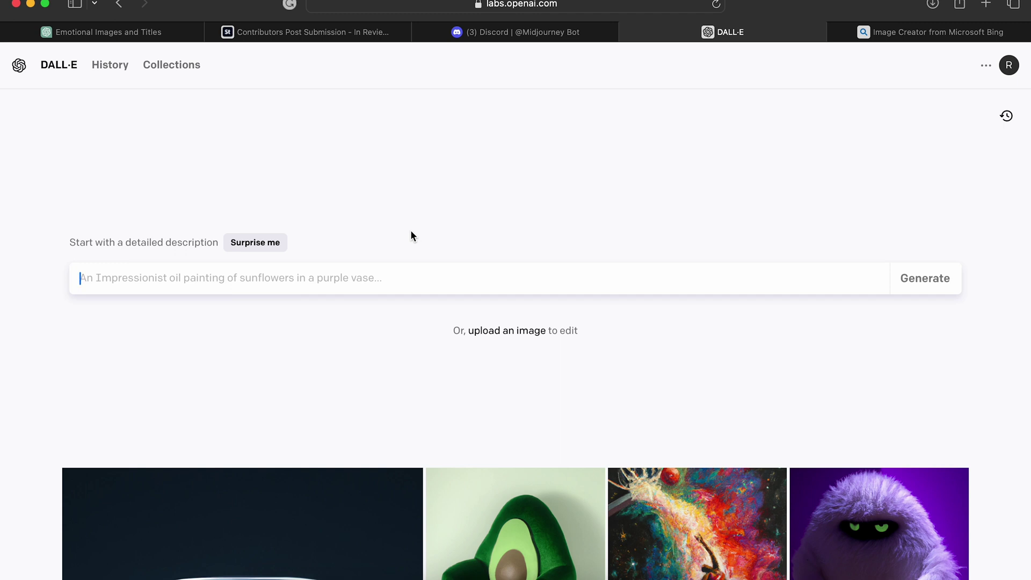
left_click(517, 39)
Check the Midjourney results, the DALL·E and Adobe Stock pages, then return to Emotional Images and Titles.
scroll(482, 261, "up", 10)
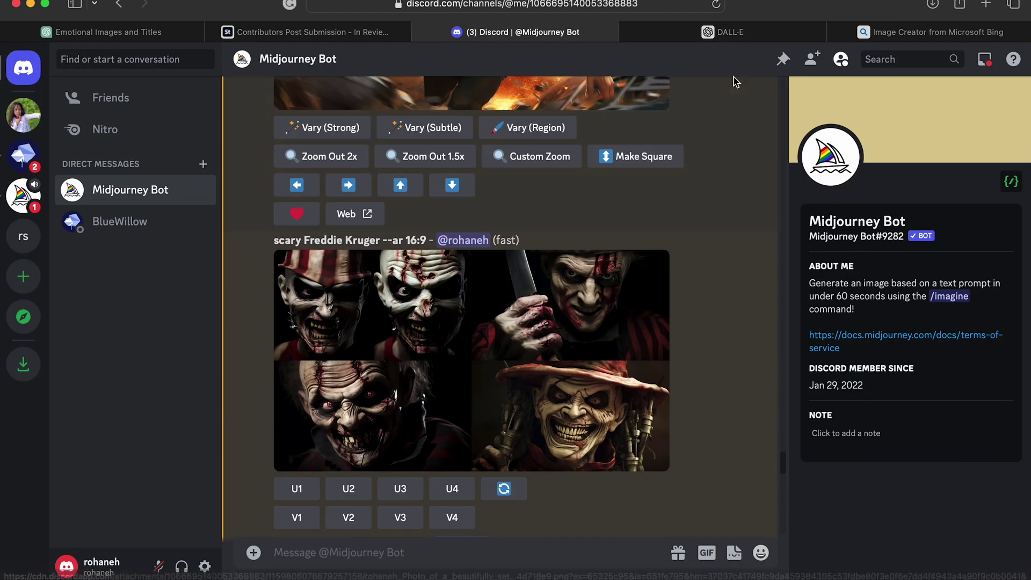
left_click(732, 31)
left_click(311, 33)
left_click(125, 36)
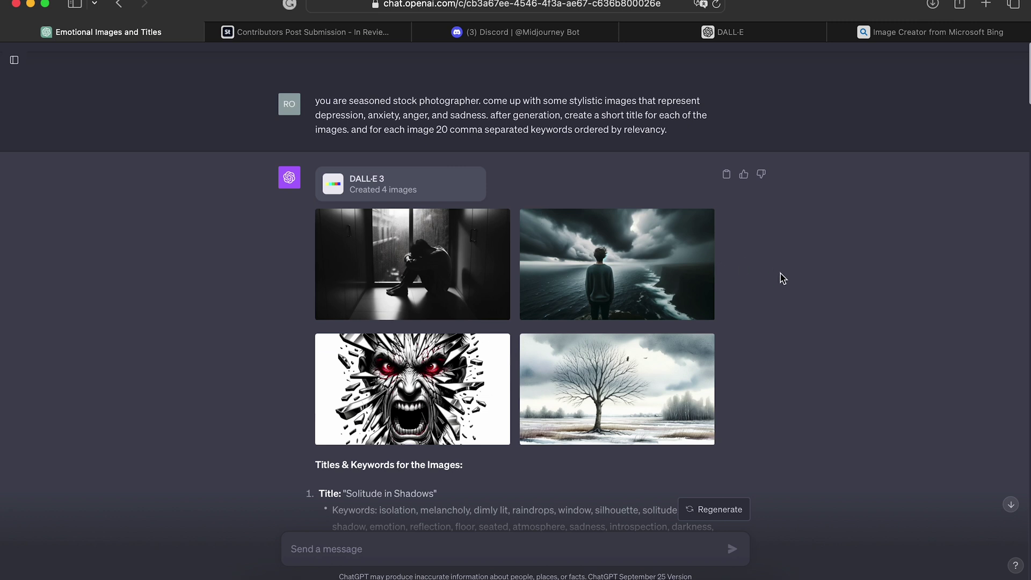
scroll(782, 278, "down", 5)
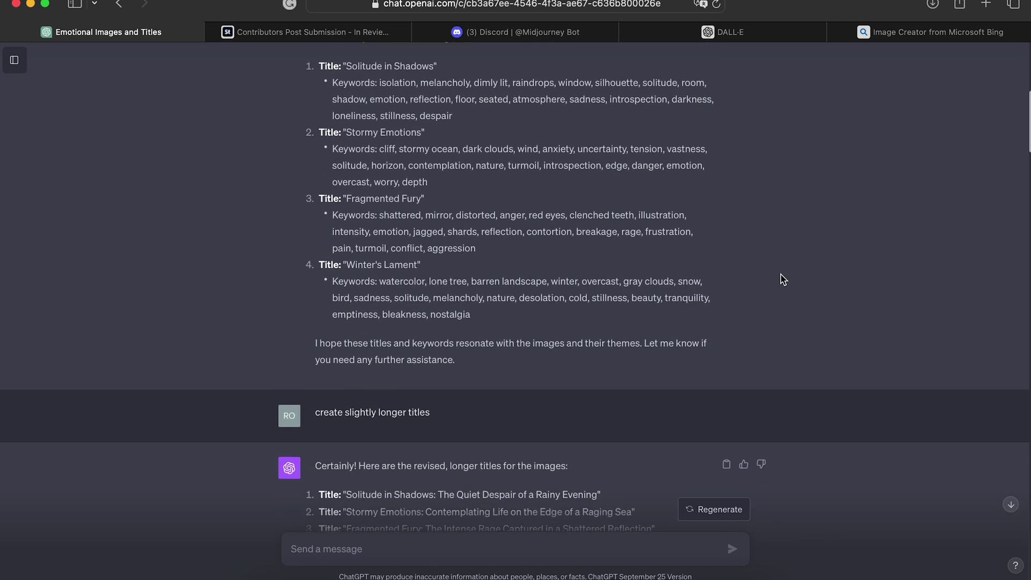
scroll(782, 277, "up", 10)
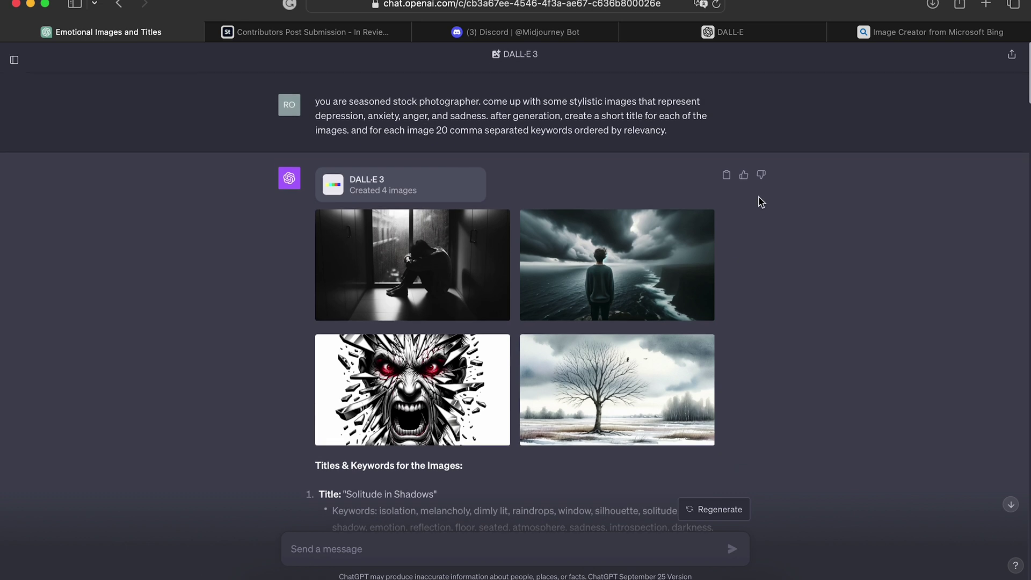
scroll(761, 125, "down", 2)
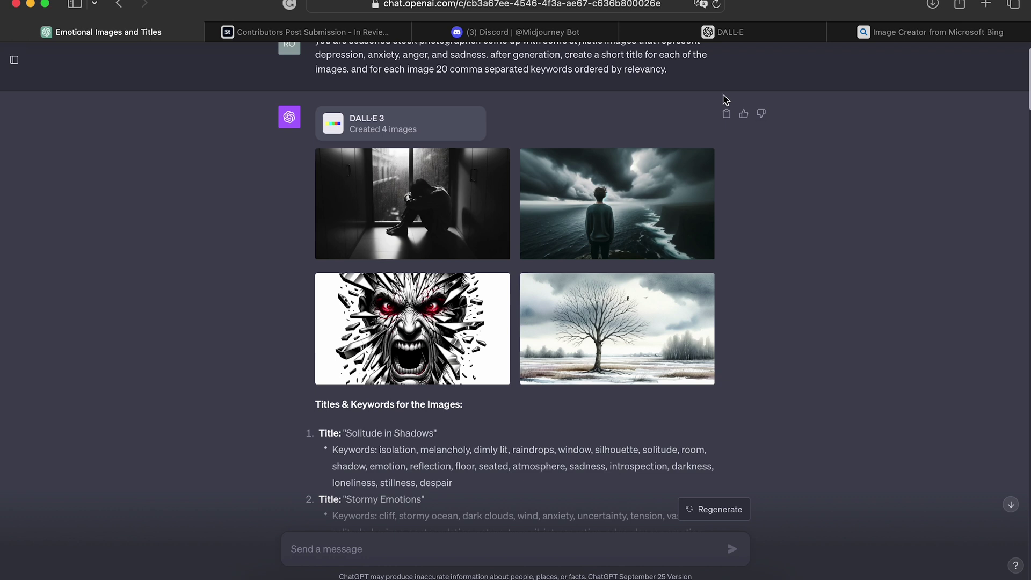
scroll(719, 173, "down", 3)
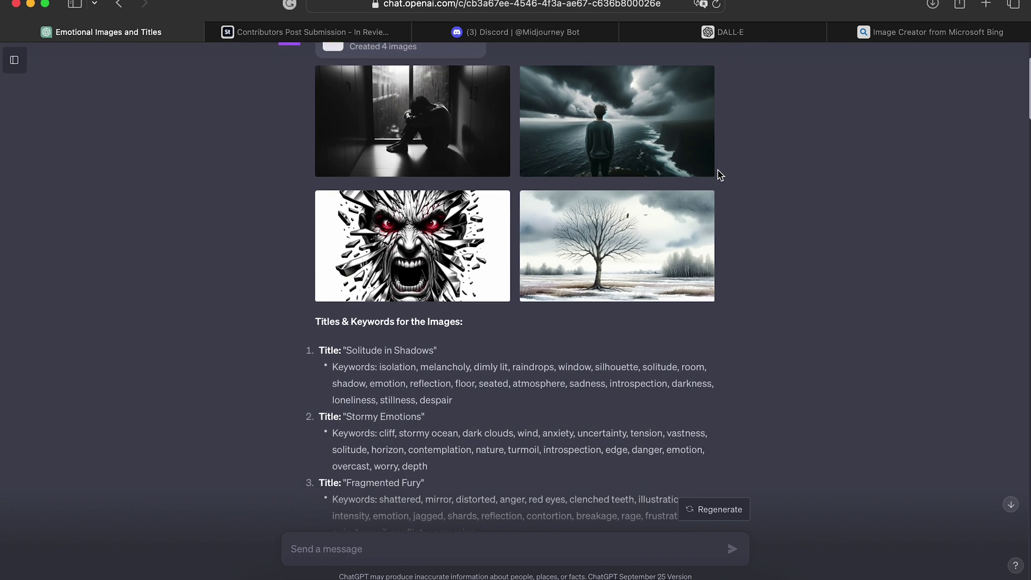
scroll(719, 174, "down", 6)
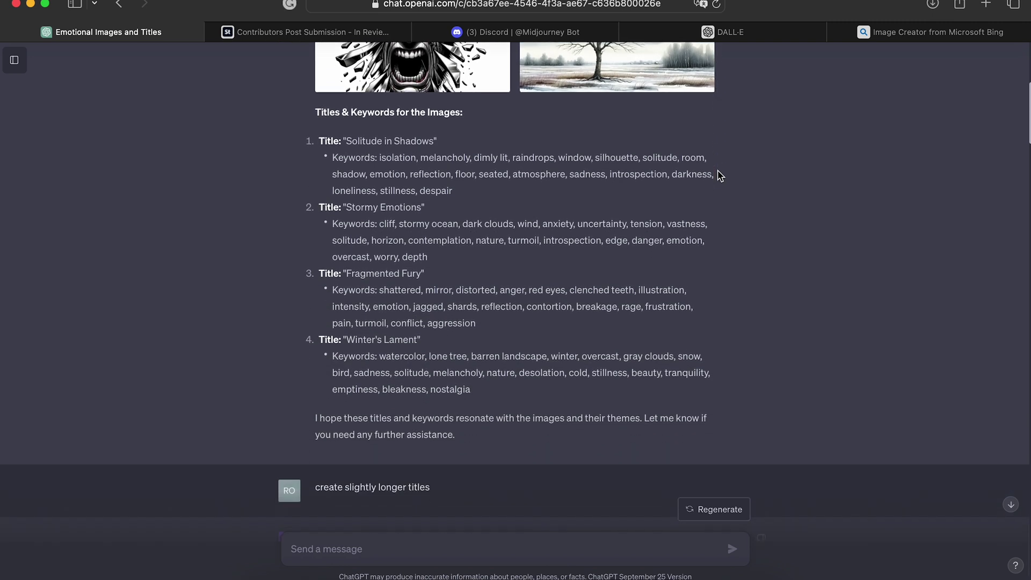
scroll(737, 211, "down", 2)
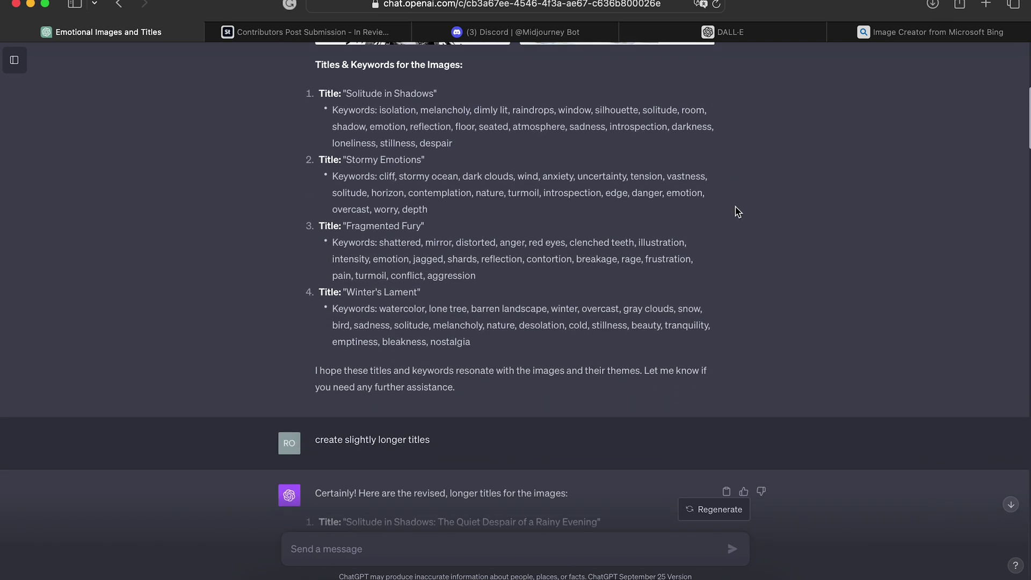
scroll(737, 212, "up", 9)
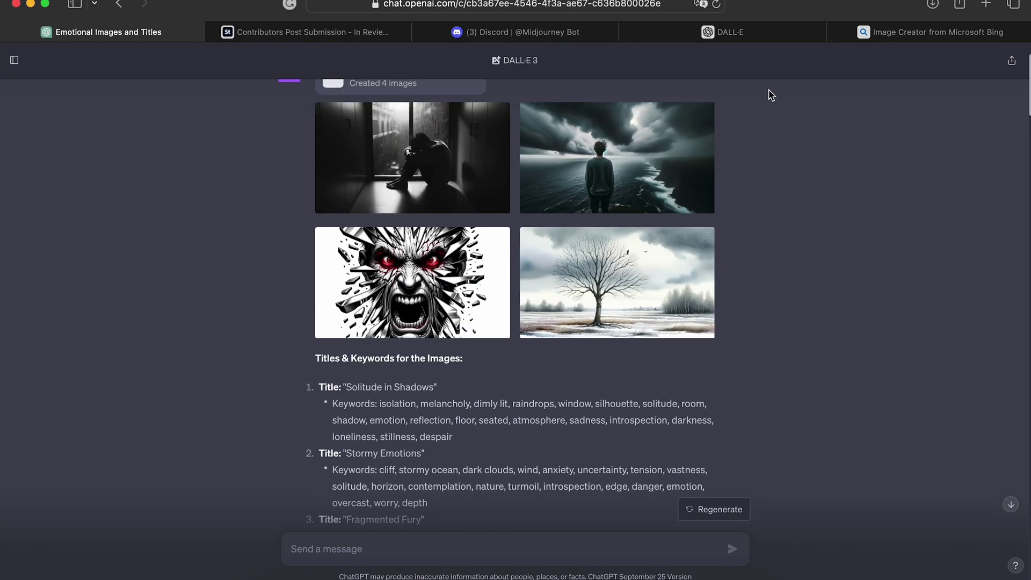
scroll(724, 204, "up", 3)
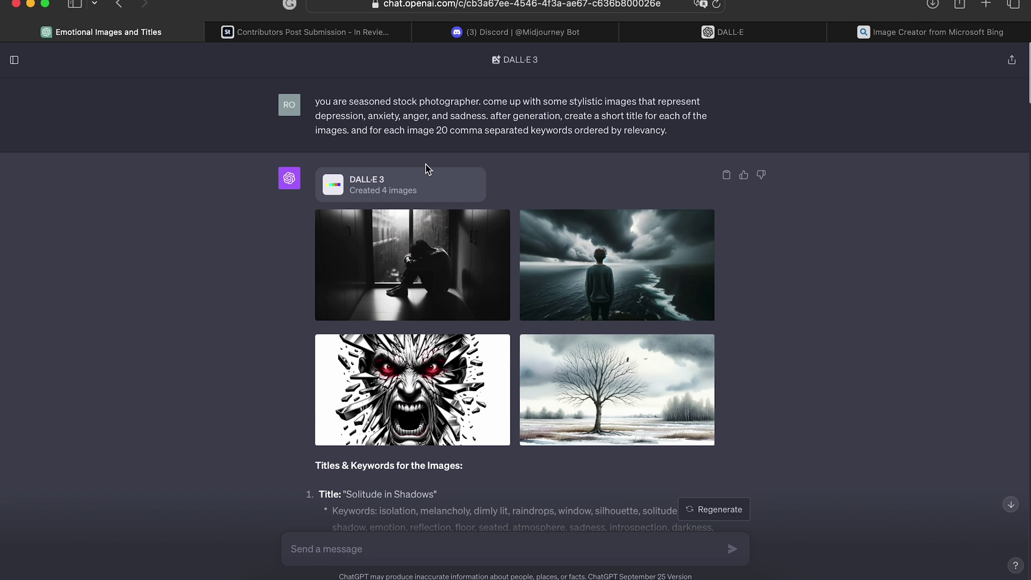
scroll(428, 169, "down", 5)
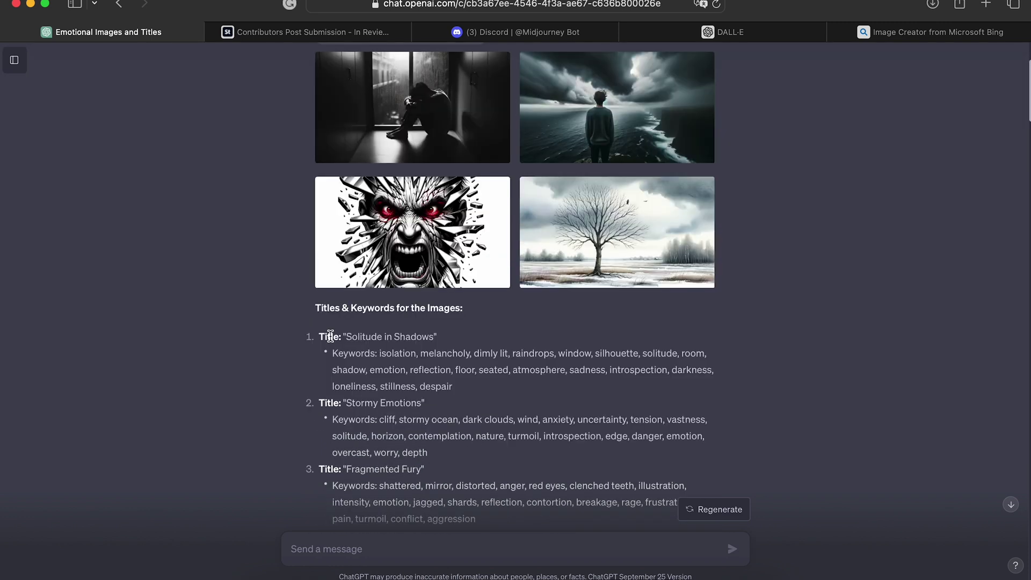
scroll(88, 163, "up", 5)
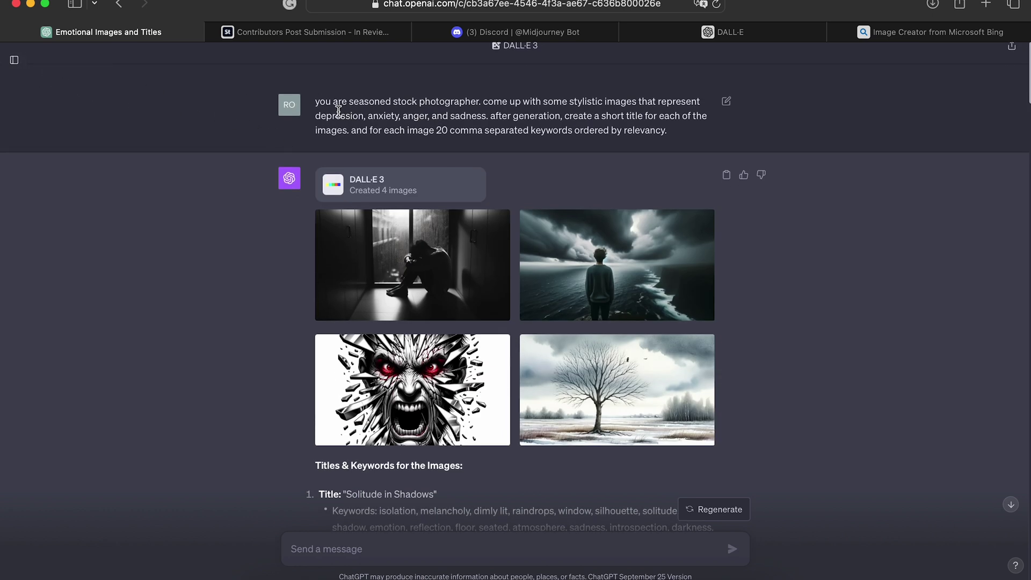
left_click(14, 62)
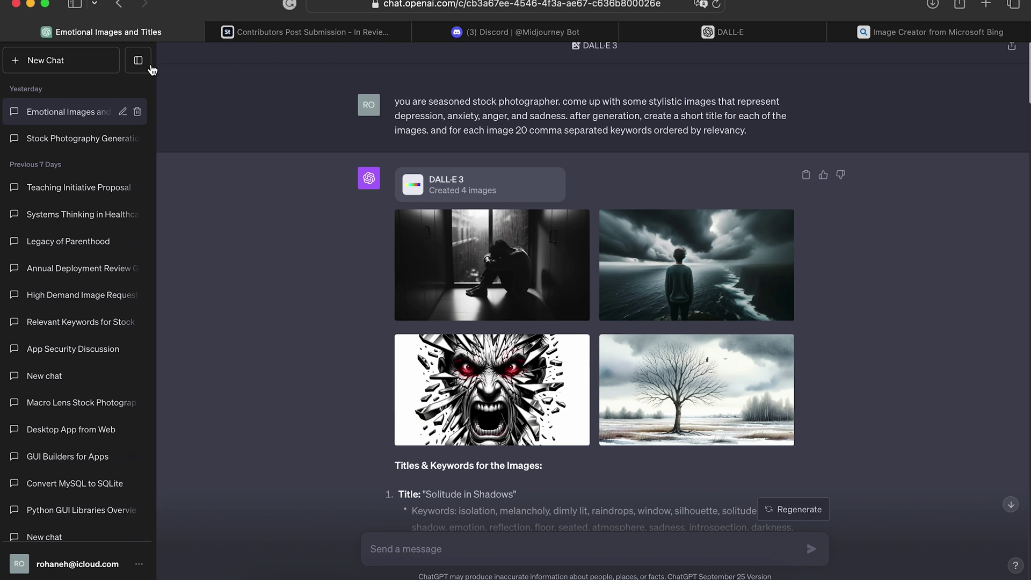
left_click(148, 64)
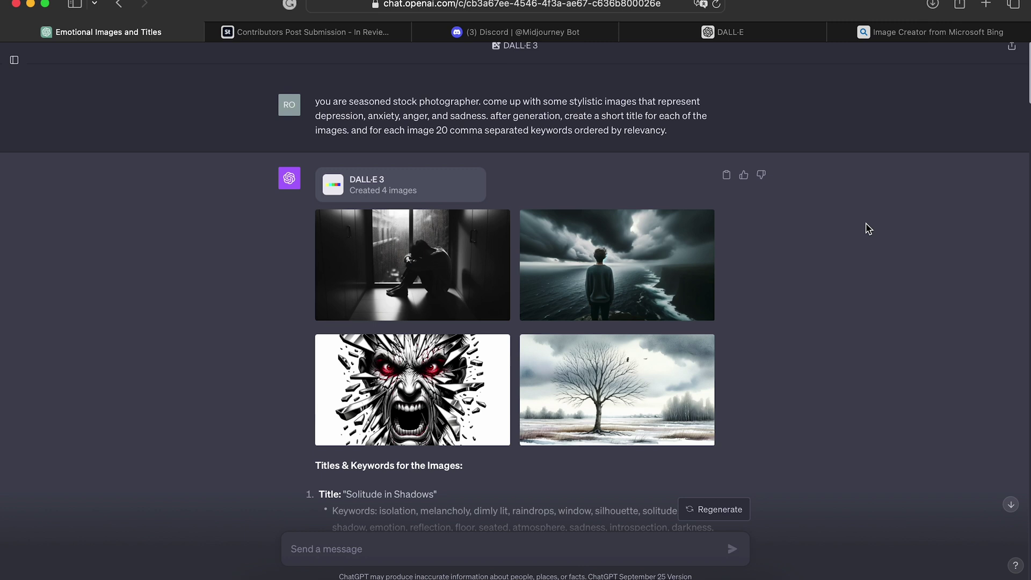
scroll(868, 229, "down", 2)
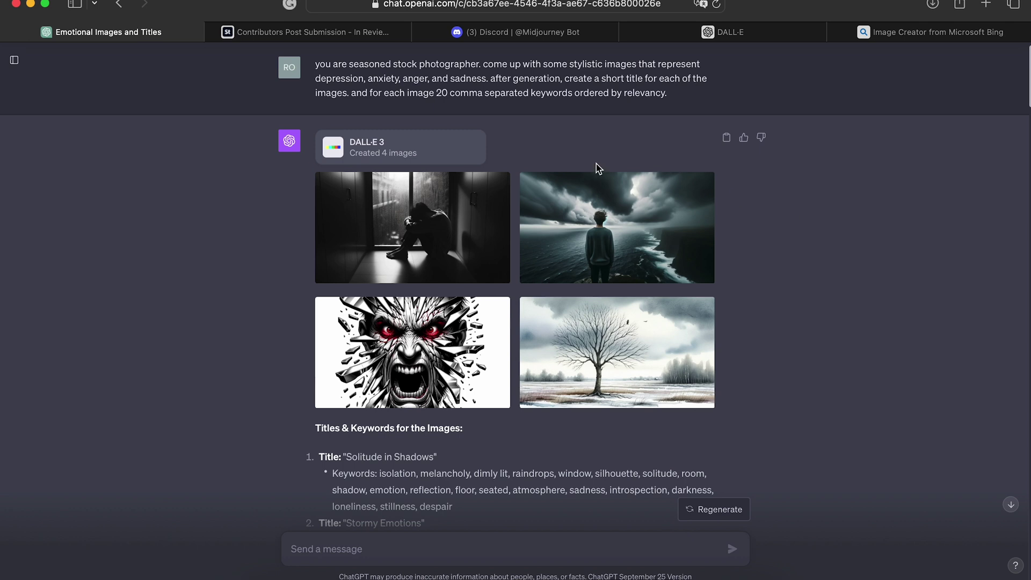
mouse_move(441, 223)
scroll(457, 225, "up", 2)
View the rainy-window image full size, then open the first image and select its prompt text.
left_click(446, 252)
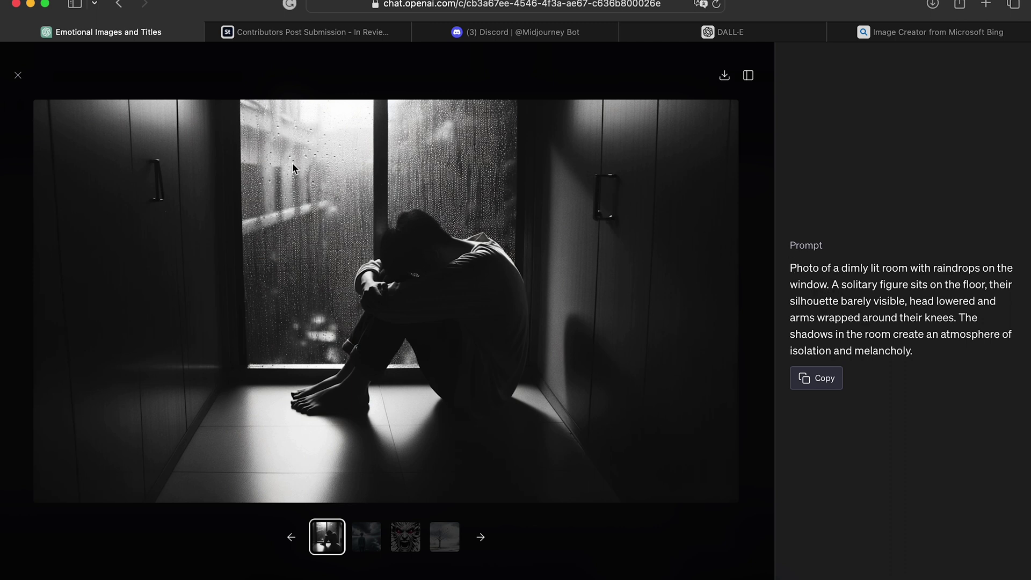
key("Escape")
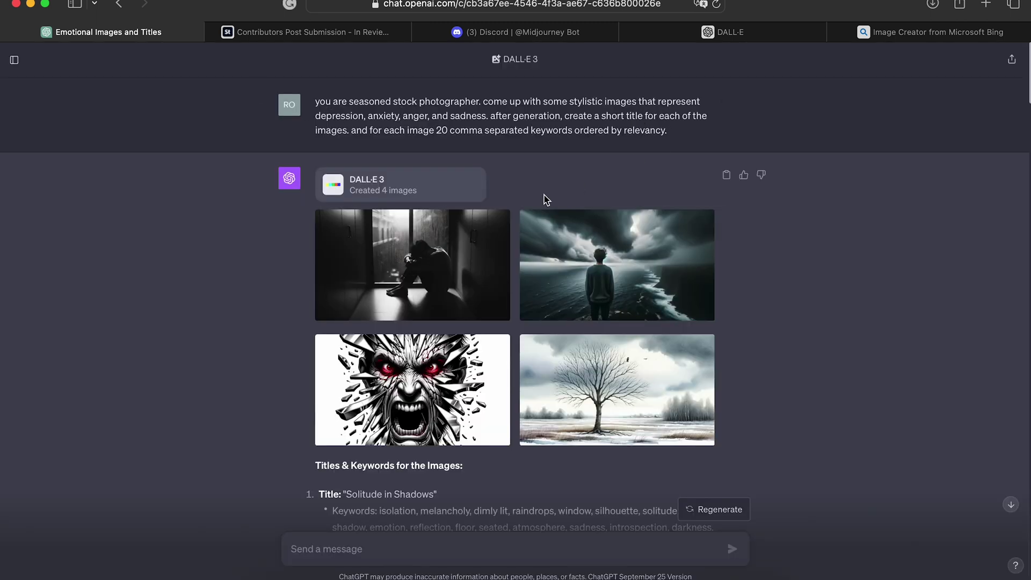
left_click(454, 257)
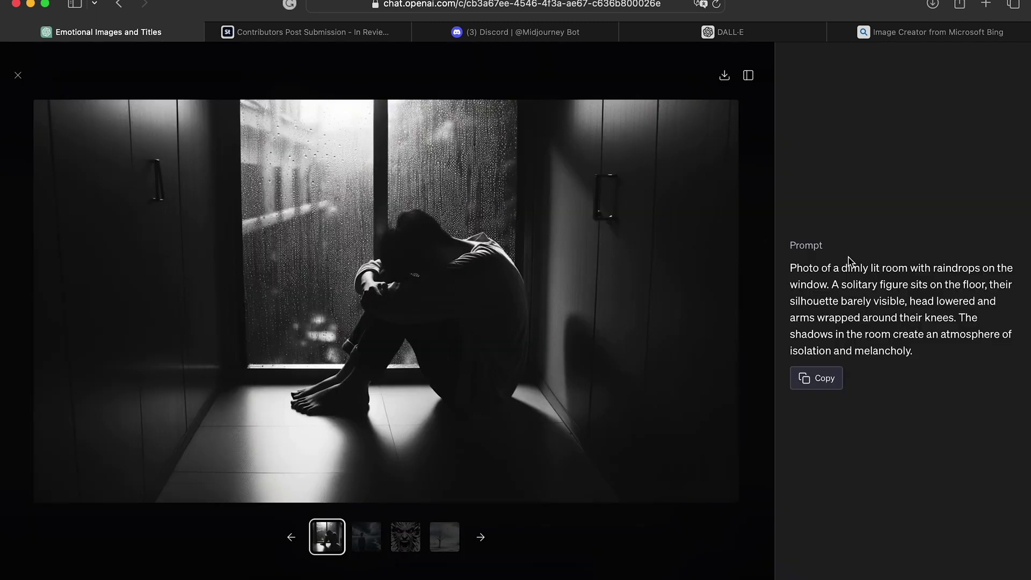
mouse_move(799, 268)
left_mouse_down()
mouse_move(939, 317)
mouse_move(957, 336)
mouse_move(795, 266)
left_mouse_up()
Close the image viewer and bring up Bing Image Creator.
left_click(945, 351)
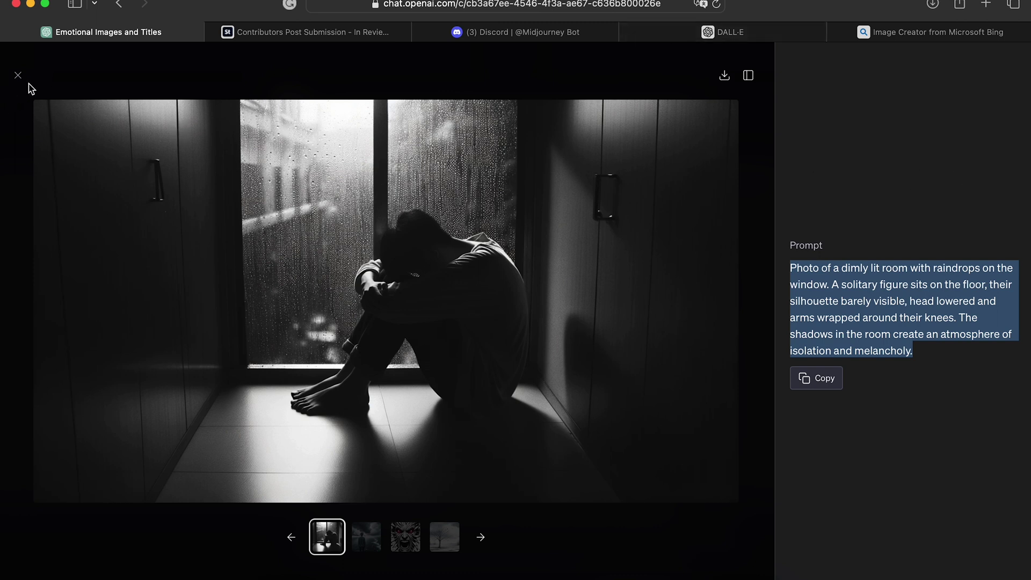
left_click(19, 81)
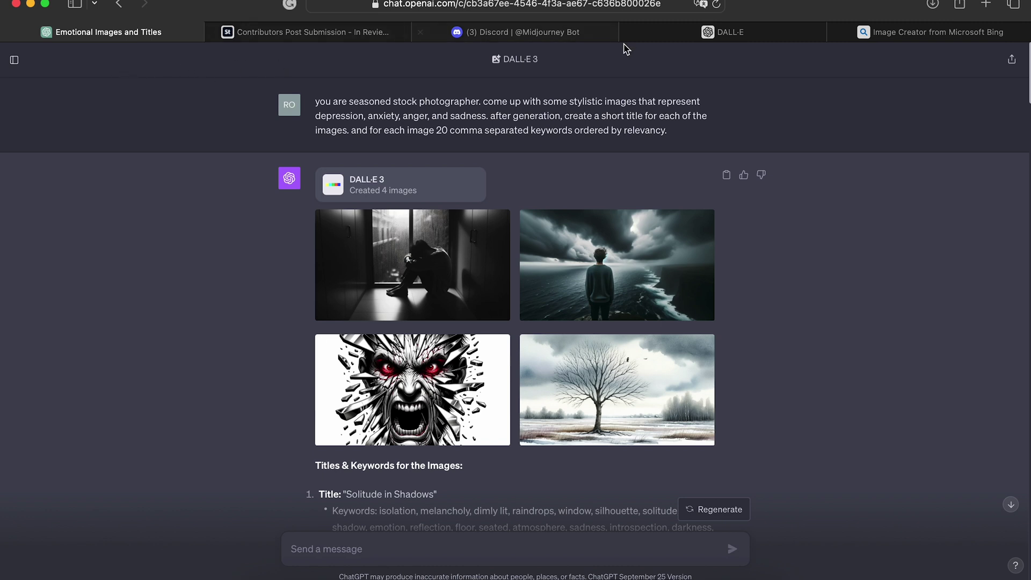
left_click(900, 35)
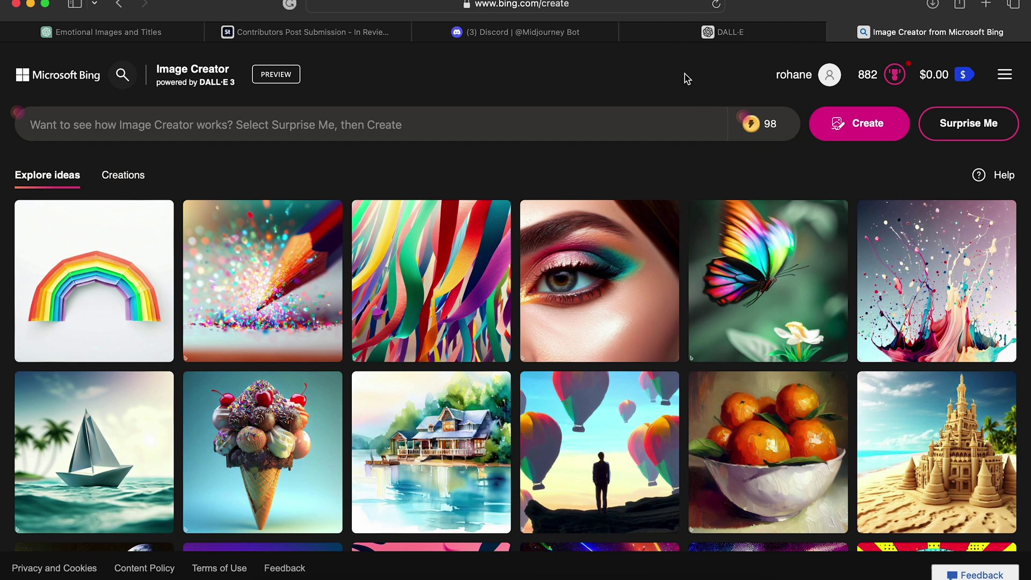
Leave Bing Image Creator and return to the Emotional Images and Titles chat with its four images.
left_click(217, 37)
left_click(161, 33)
Review titles Solitude in Shadows, Stormy Emotions, Fragmented Fury and Winter's Lament with their keywords.
scroll(295, 267, "up", 3)
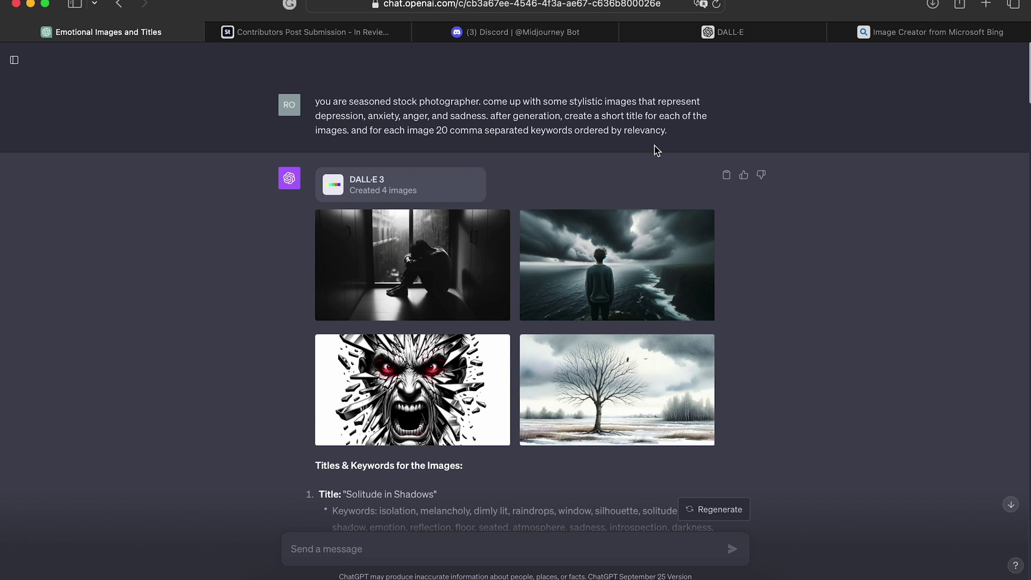
scroll(660, 155, "down", 5)
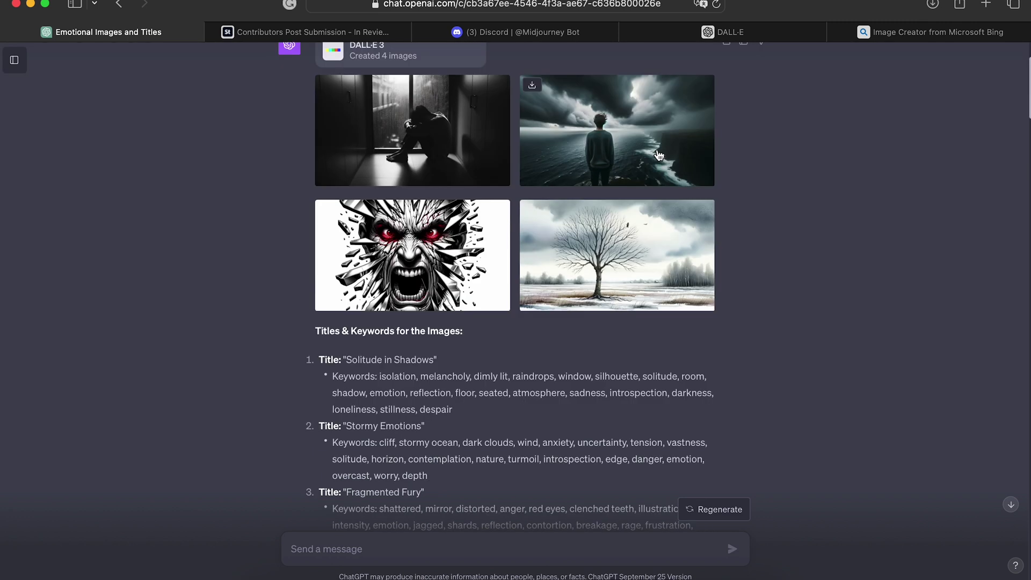
scroll(660, 155, "up", 5)
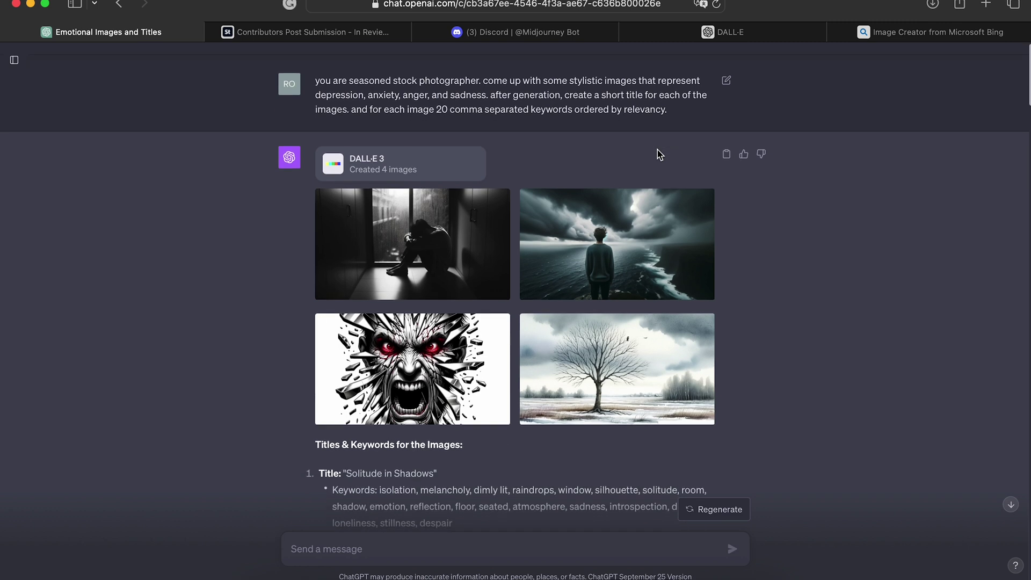
scroll(660, 154, "down", 3)
scroll(660, 156, "down", 2)
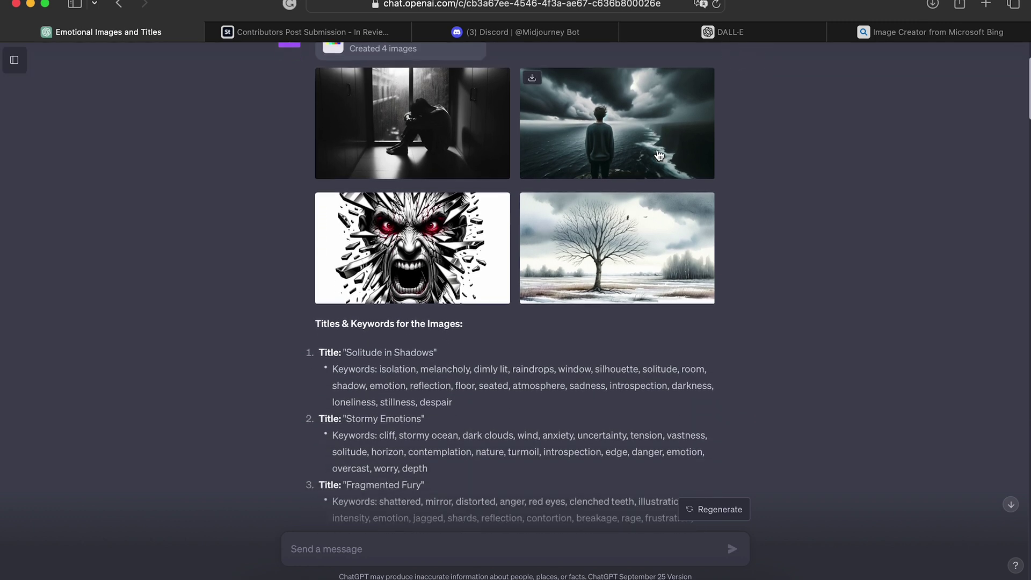
scroll(440, 273, "up", 3)
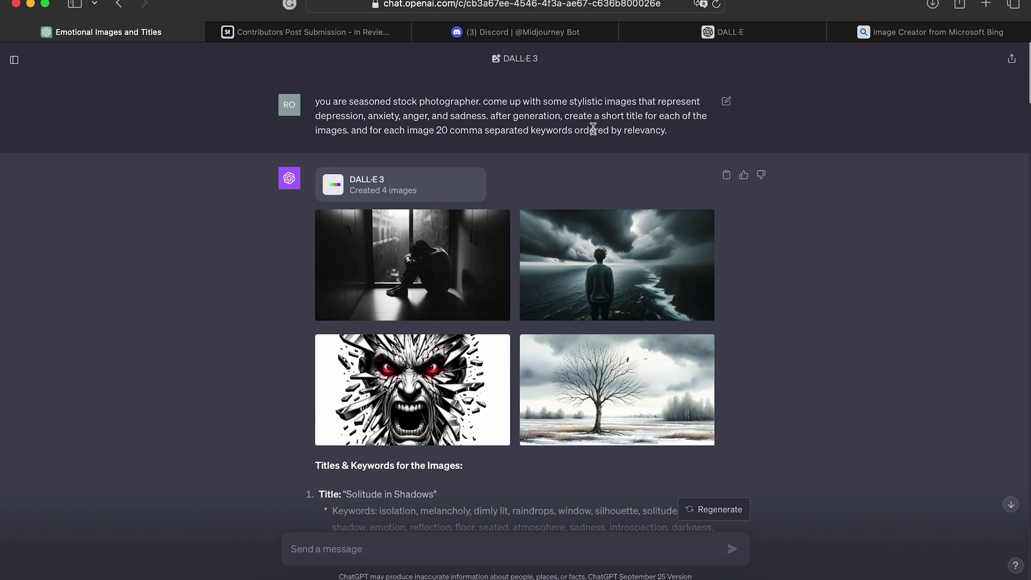
scroll(592, 129, "down", 2)
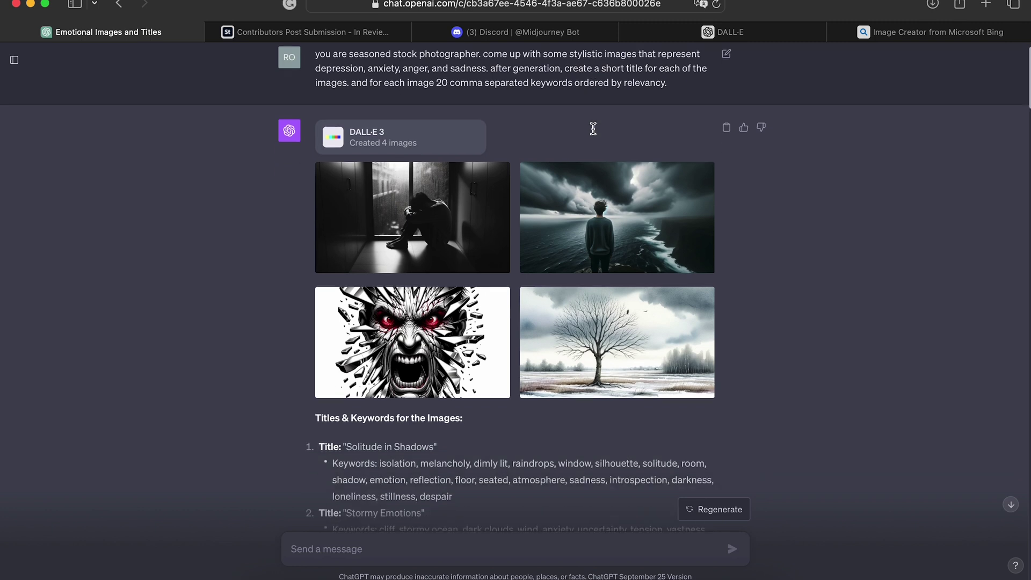
scroll(604, 120, "up", 2)
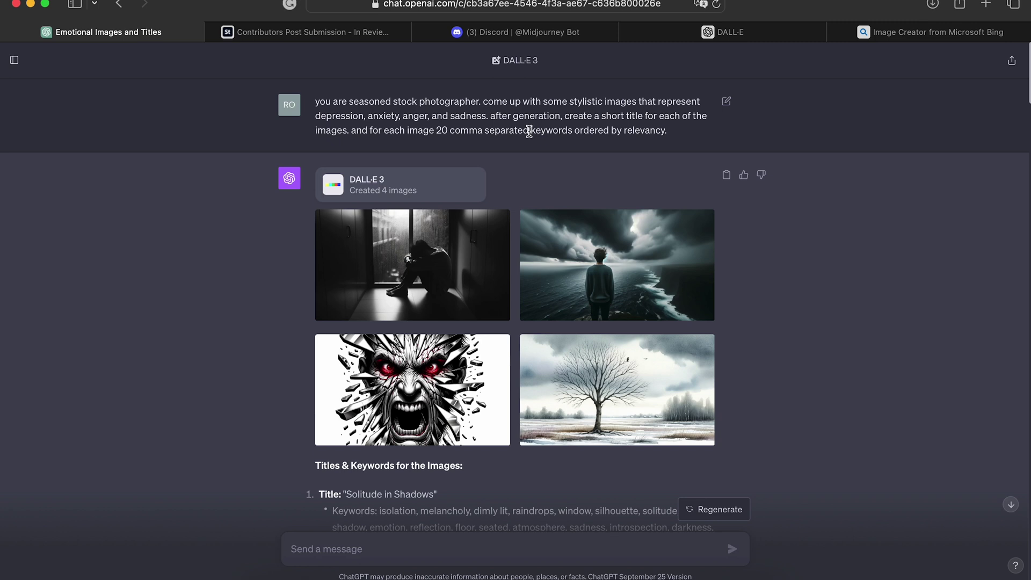
scroll(529, 131, "down", 3)
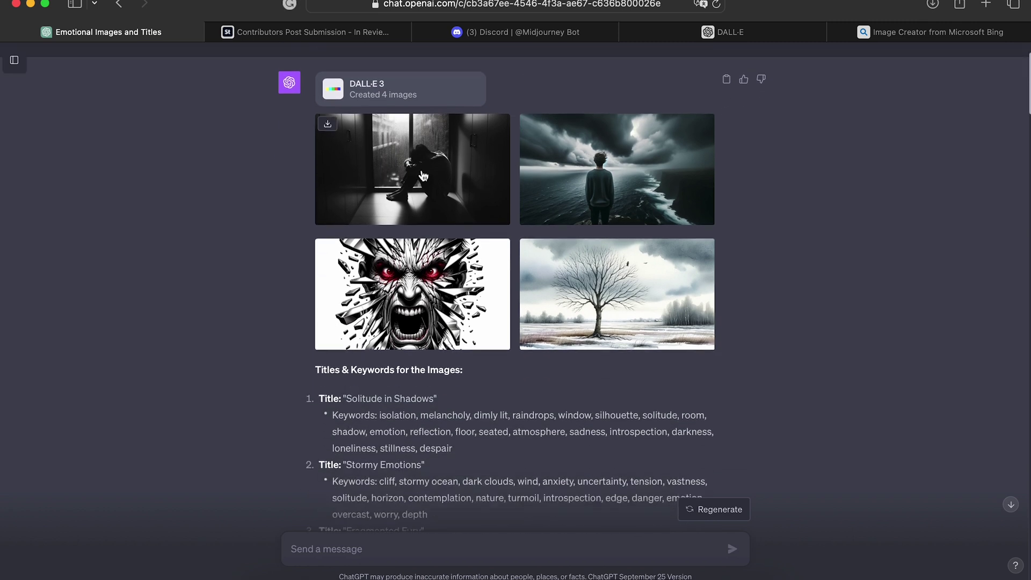
scroll(455, 306, "down", 3)
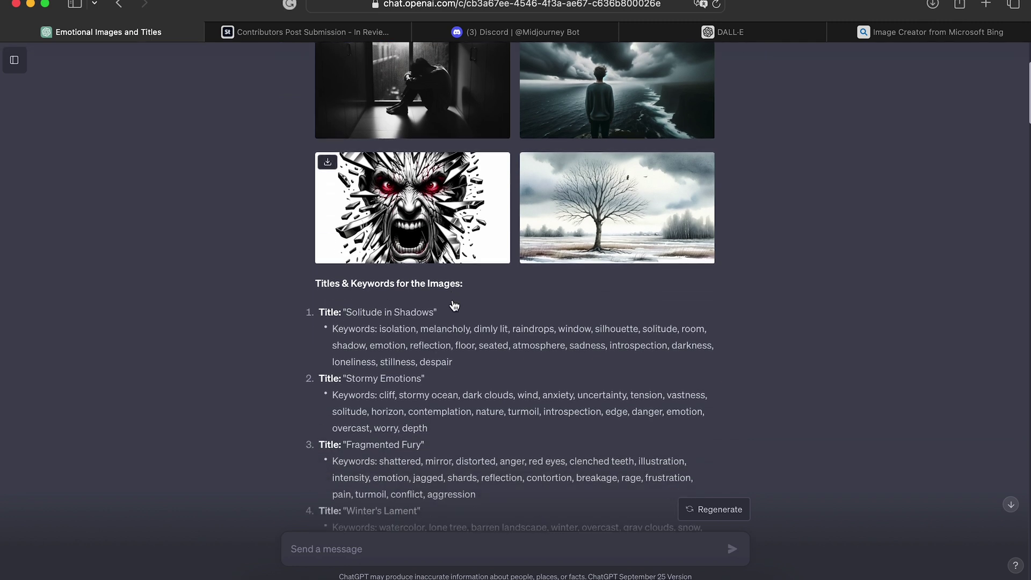
Select the Solitude in Shadows keywords in ChatGPT's reply.
left_click_drag(378, 320, 504, 363)
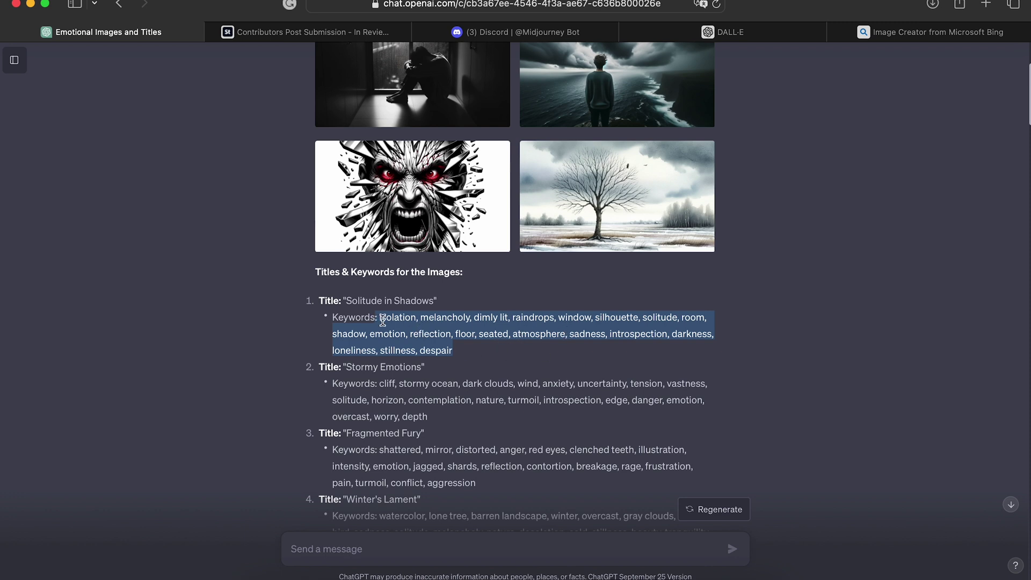
scroll(486, 366, "down", 2)
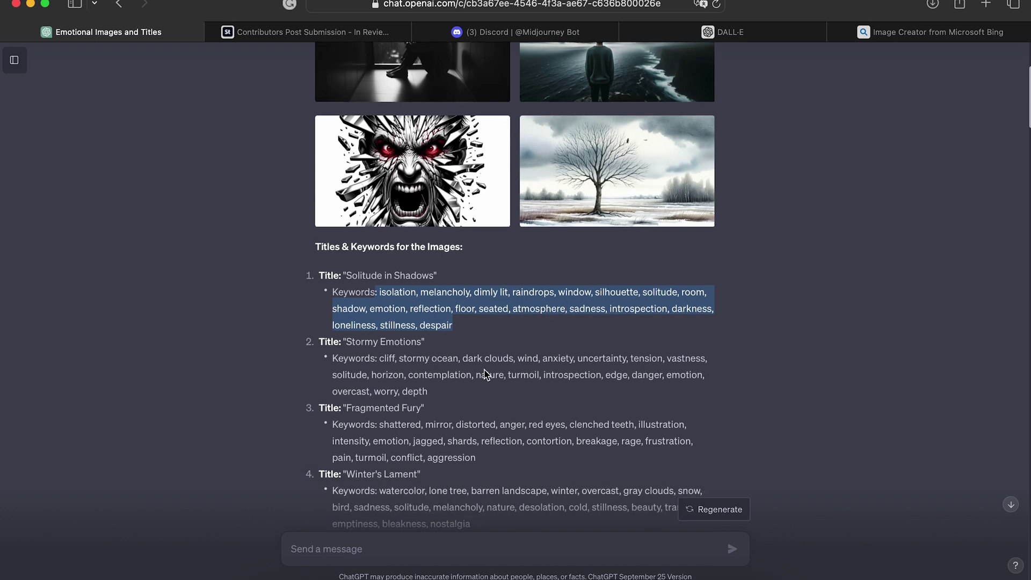
scroll(483, 369, "up", 5)
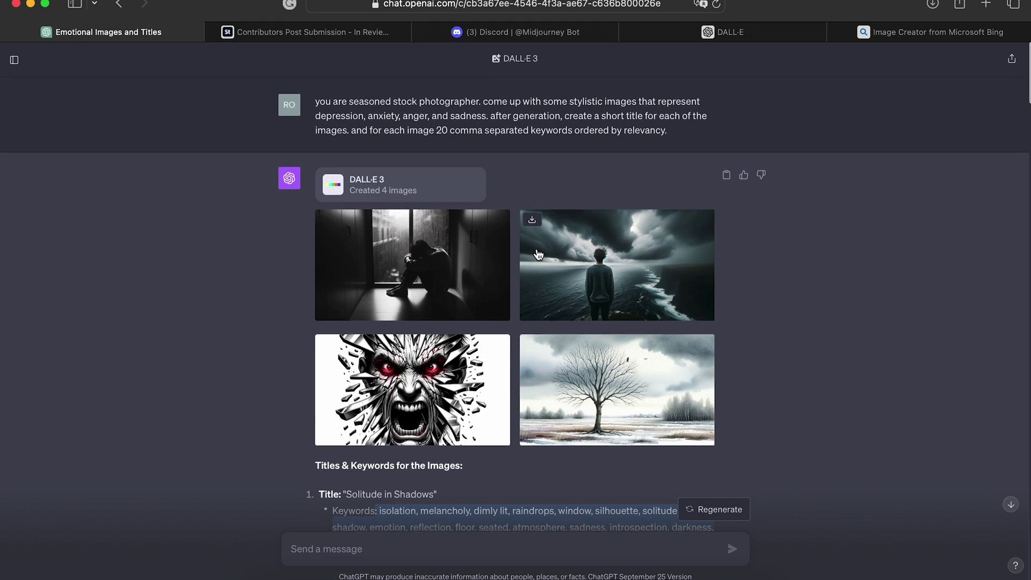
scroll(588, 325, "down", 3)
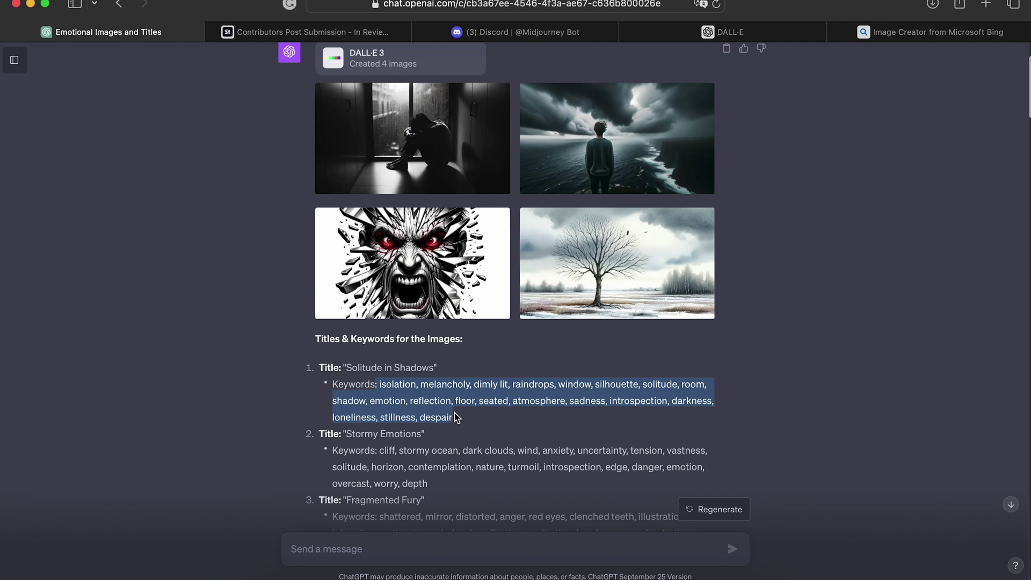
scroll(611, 307, "down", 1)
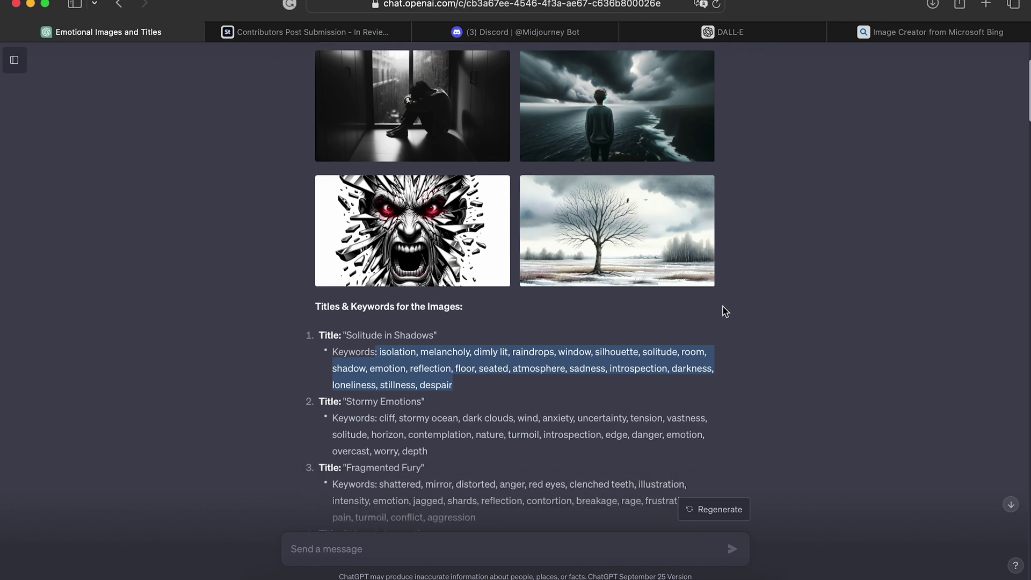
View the first image full size again, then launch Topaz Gigapixel AI.
mouse_move(455, 121)
left_click(425, 123)
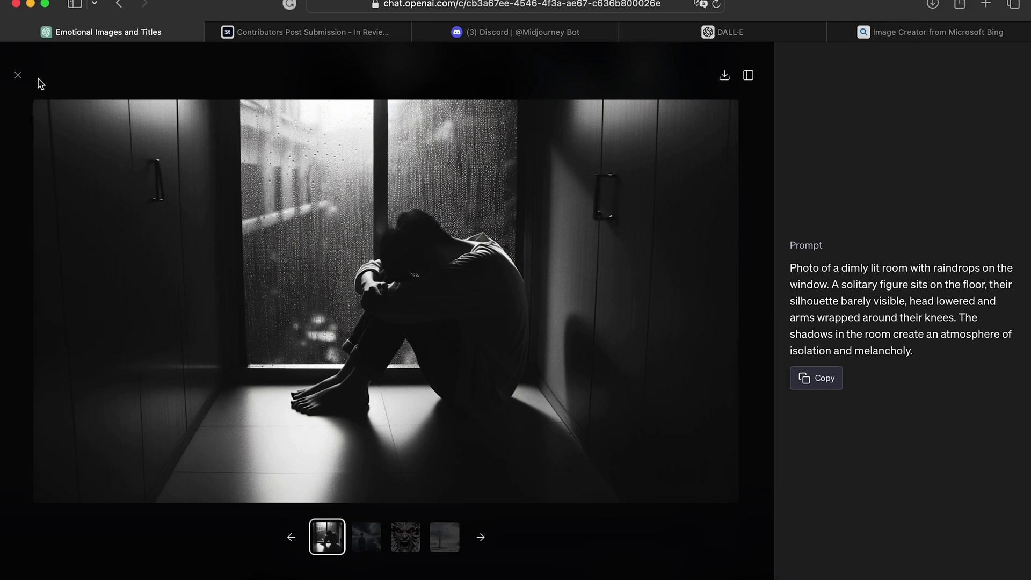
left_click(18, 75)
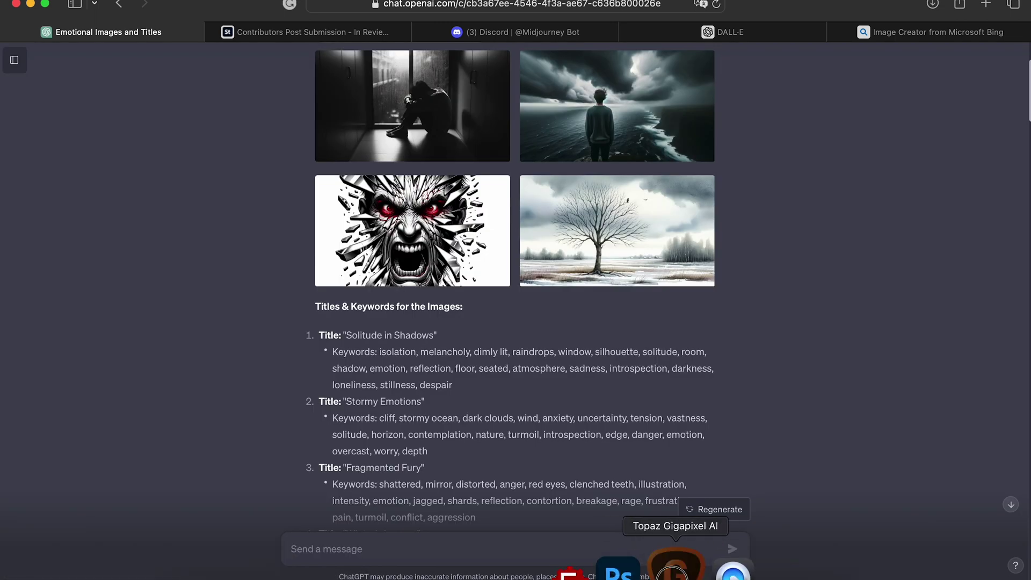
left_click(725, 566)
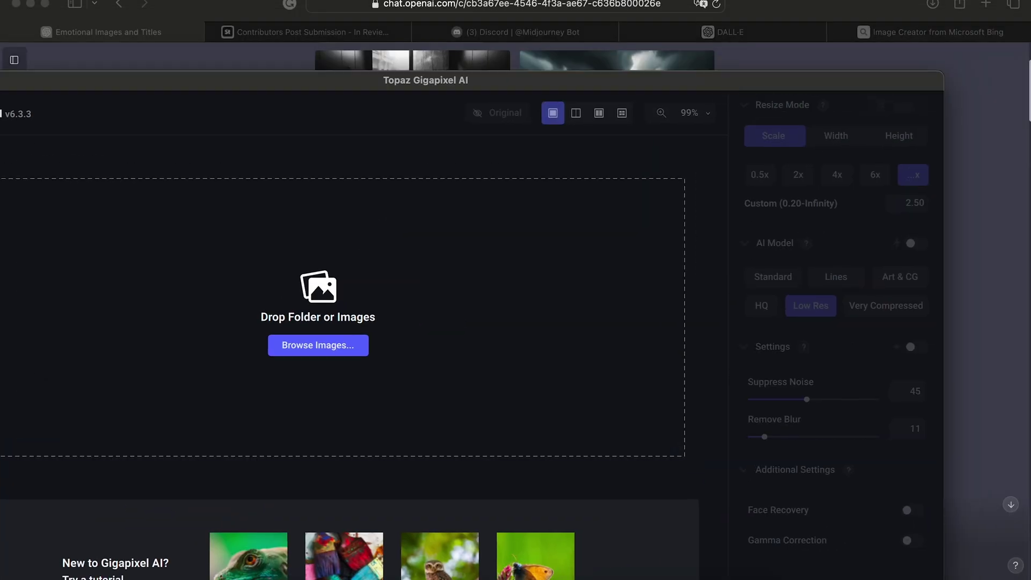
Load the downloaded DALL·E image from the browser's downloads into Topaz Gigapixel AI.
left_click(933, 5)
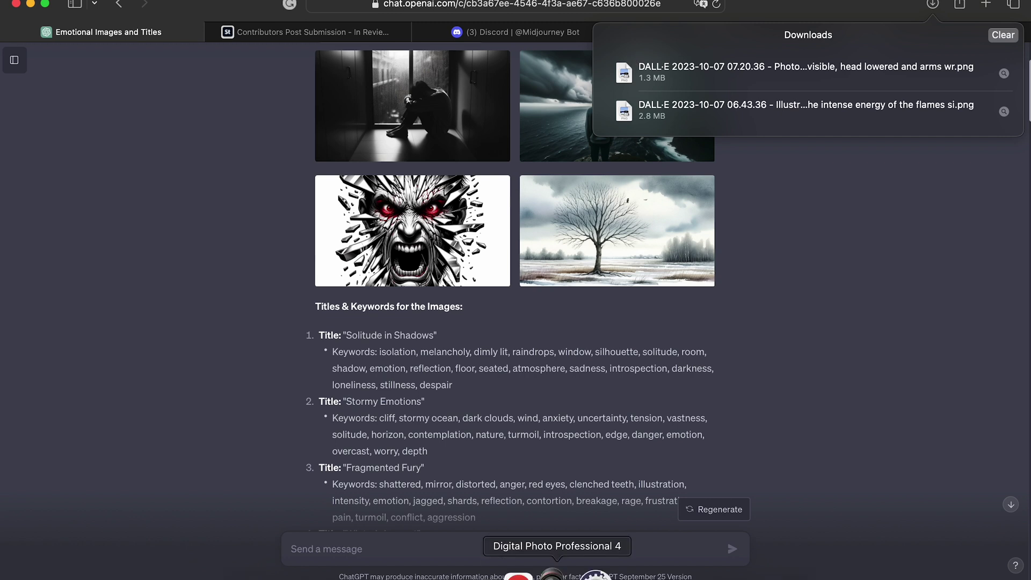
left_click(727, 566)
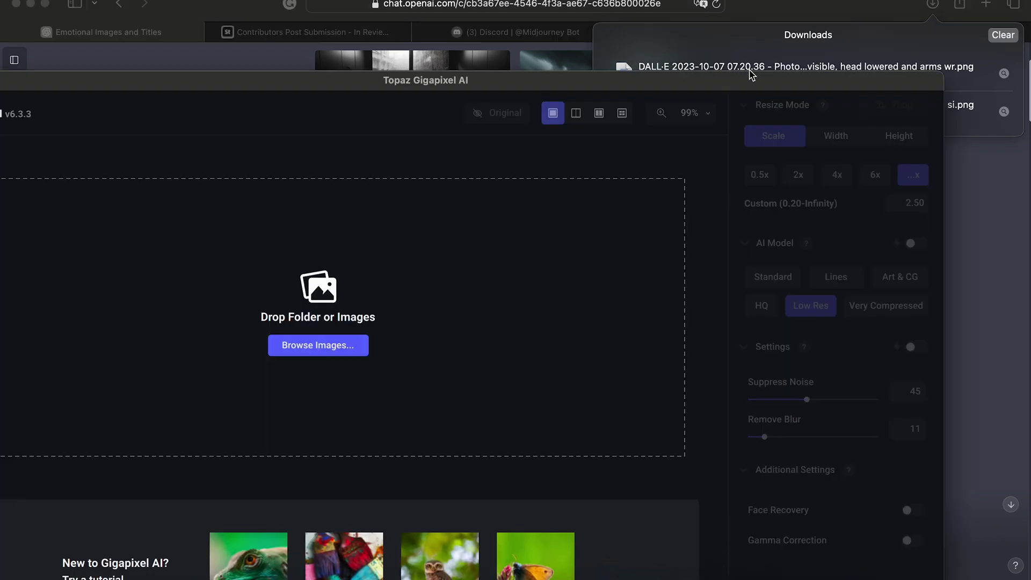
left_click_drag(749, 67, 310, 269)
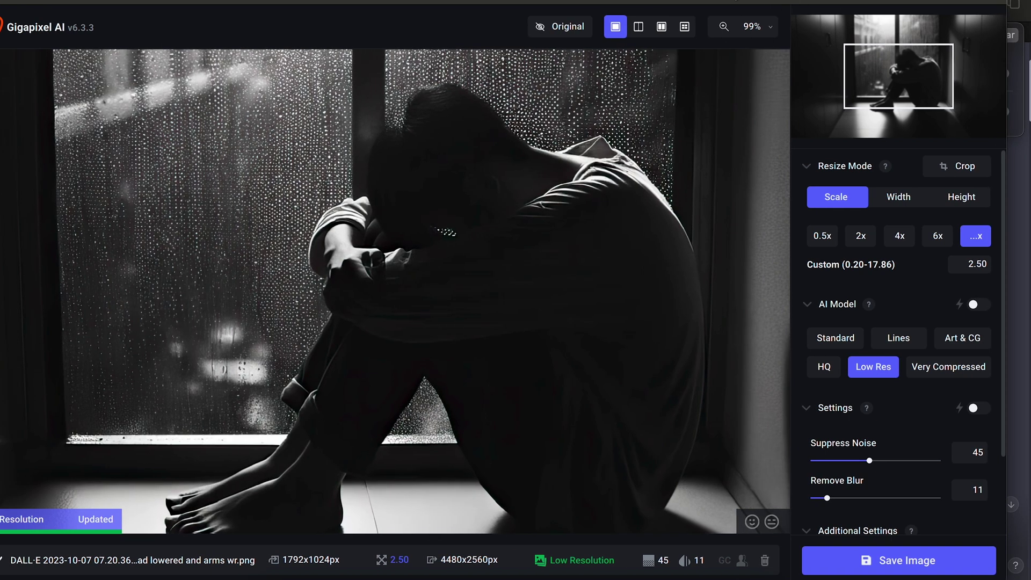
Save the 2.5× upscaled 4480x2560 image as a JPG named 'depression'.
left_click(893, 568)
triple_click(549, 272)
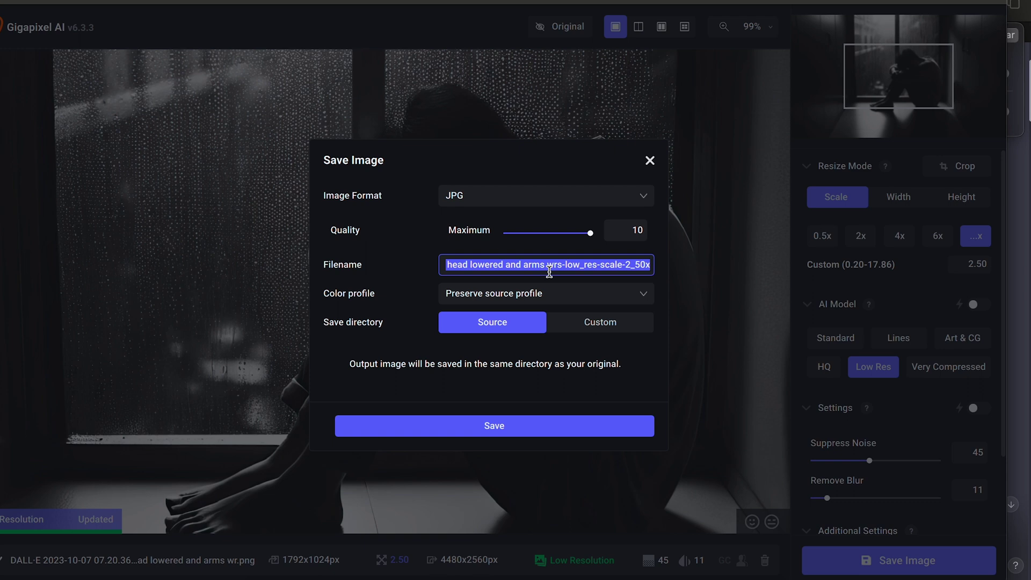
type("depression")
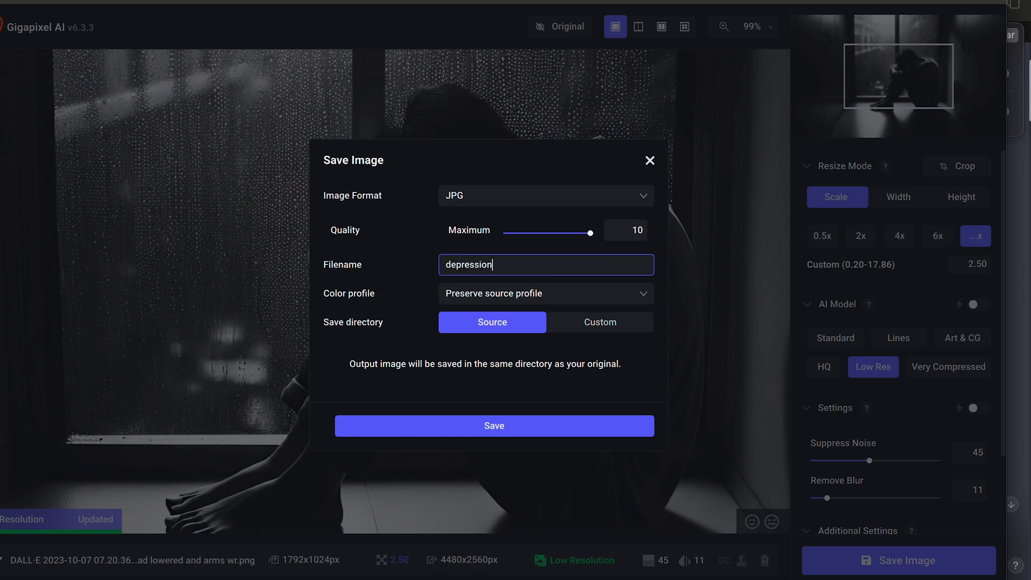
key("Return")
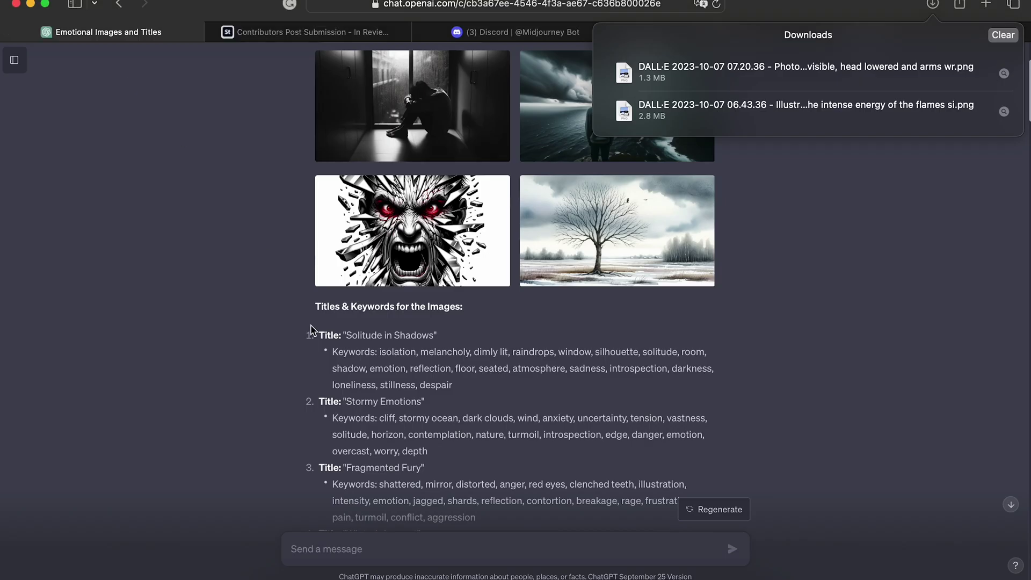
Locate depression.jpg in the Finder Downloads folder.
left_click(285, 558)
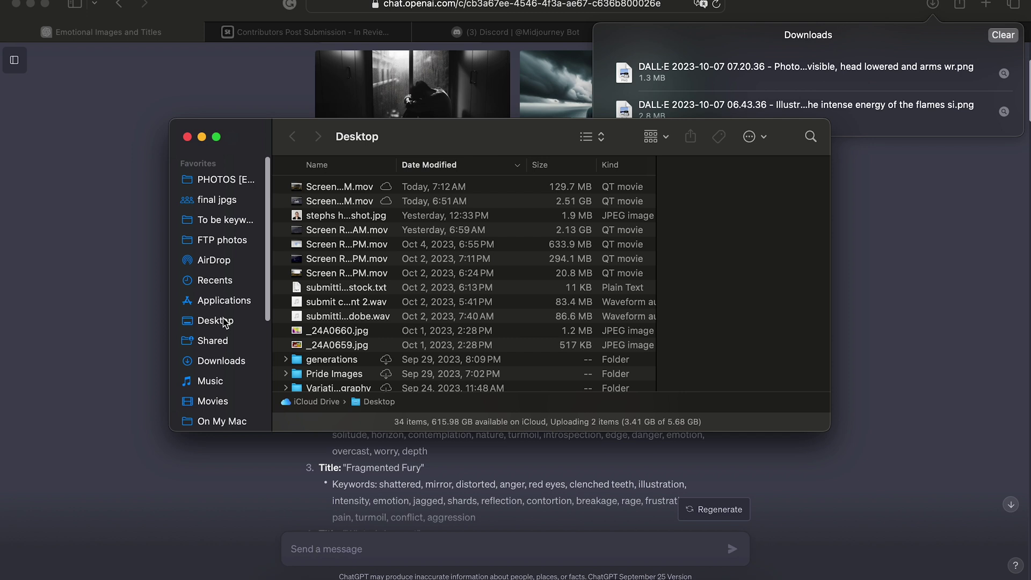
left_click(226, 359)
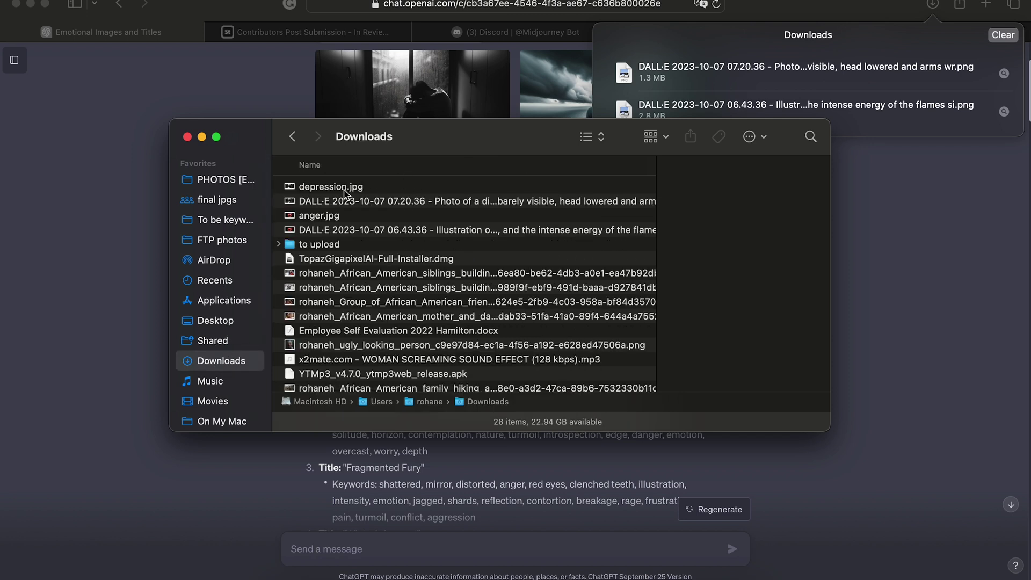
left_click(346, 188)
left_click(537, 558)
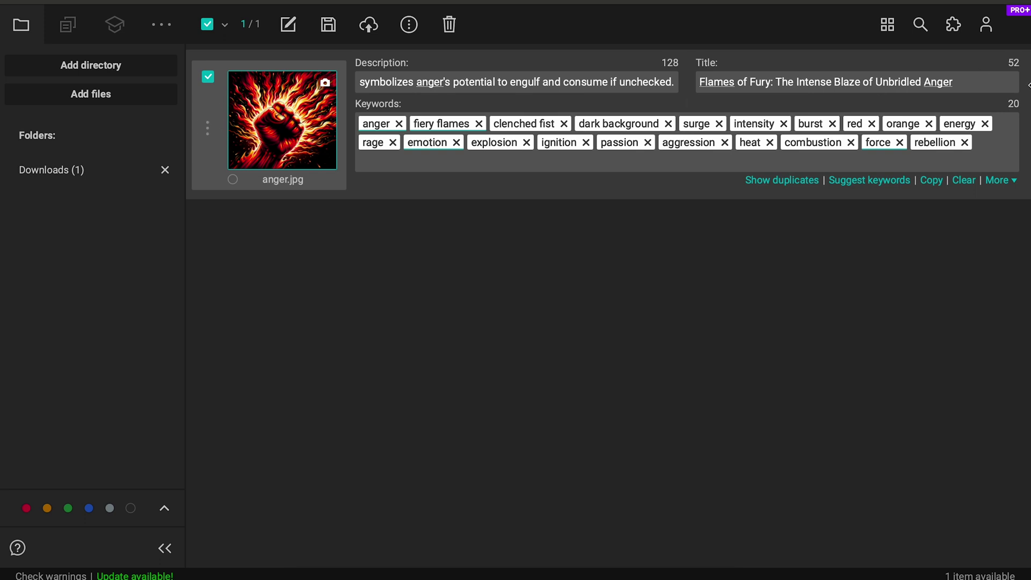
Replace anger.jpg in Xpiks with depression.jpg, skipping the existing-metadata import.
left_click(448, 24)
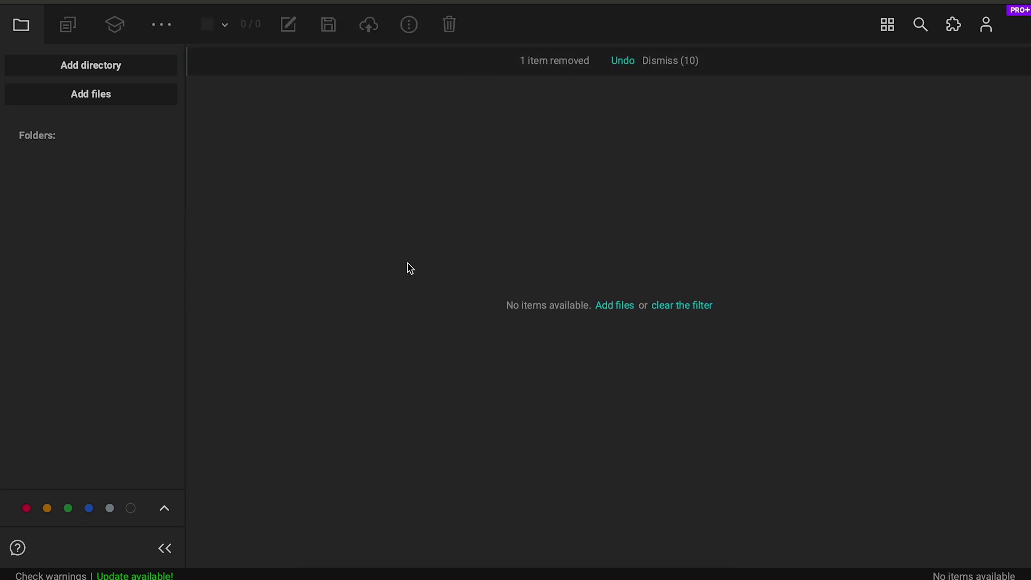
left_click(283, 567)
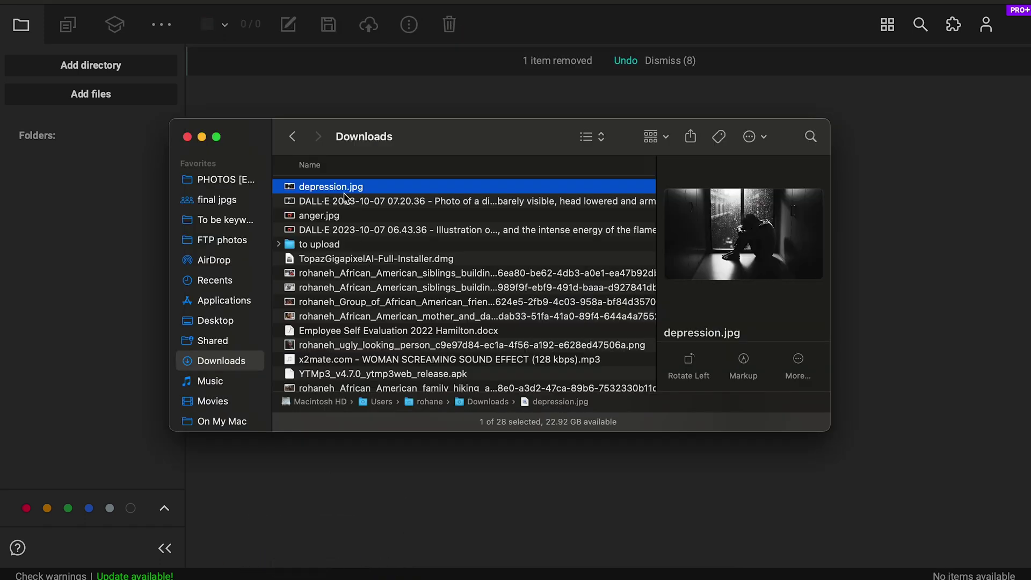
left_click_drag(343, 187, 955, 282)
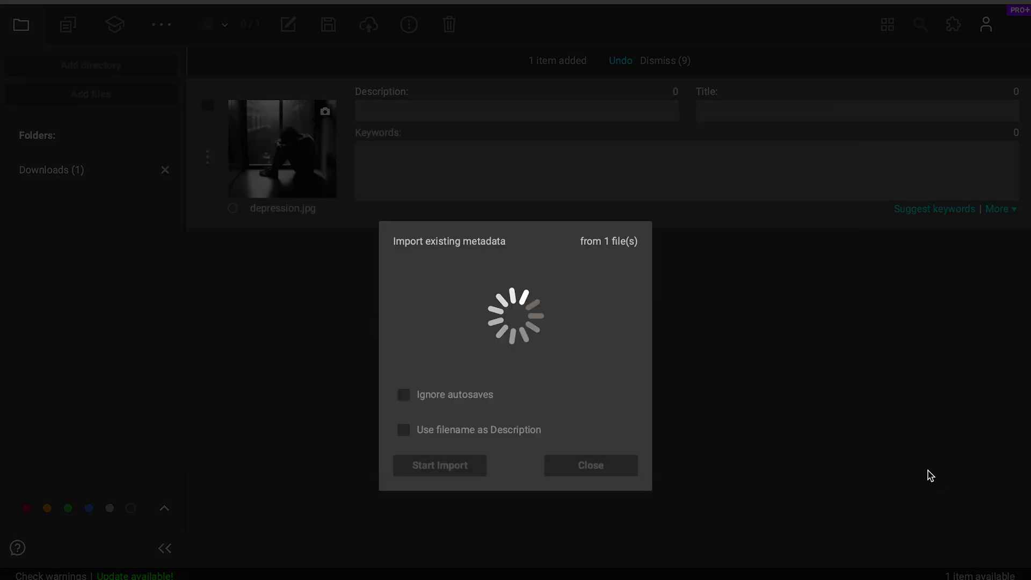
left_click(617, 464)
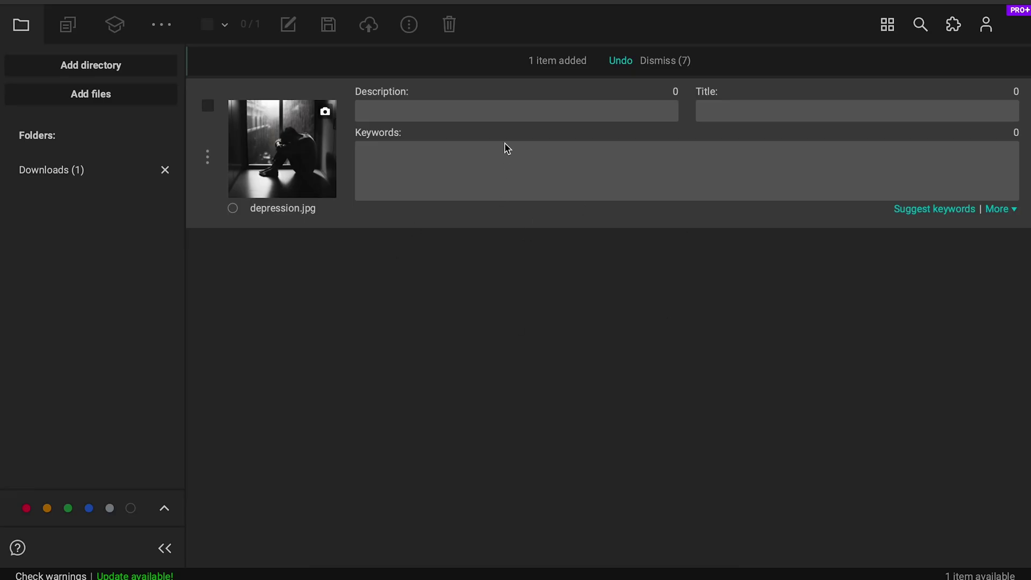
mouse_move(580, 573)
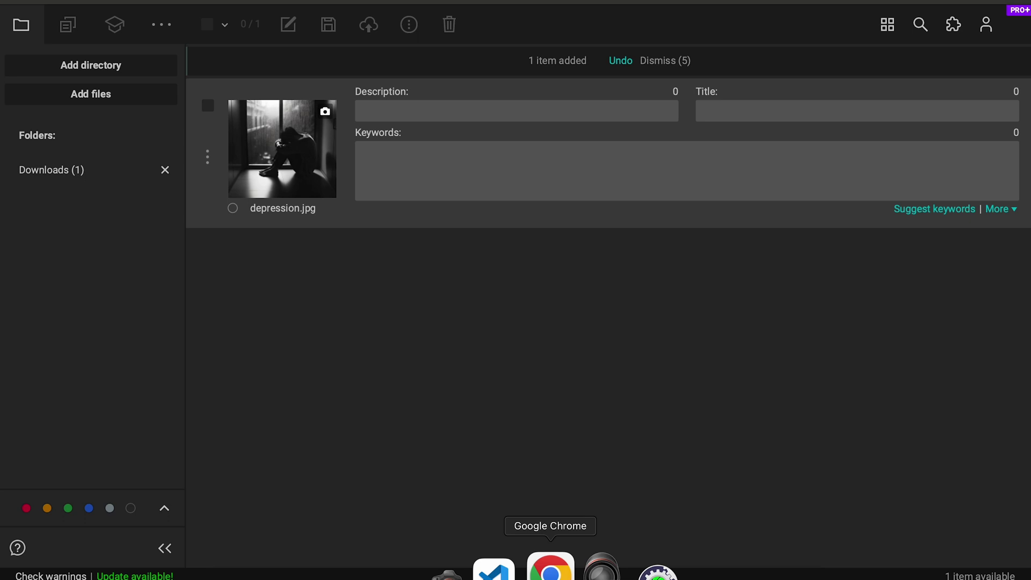
Paste ChatGPT's Solitude in Shadows keywords into depression.jpg's Keywords in Xpiks.
left_click(447, 567)
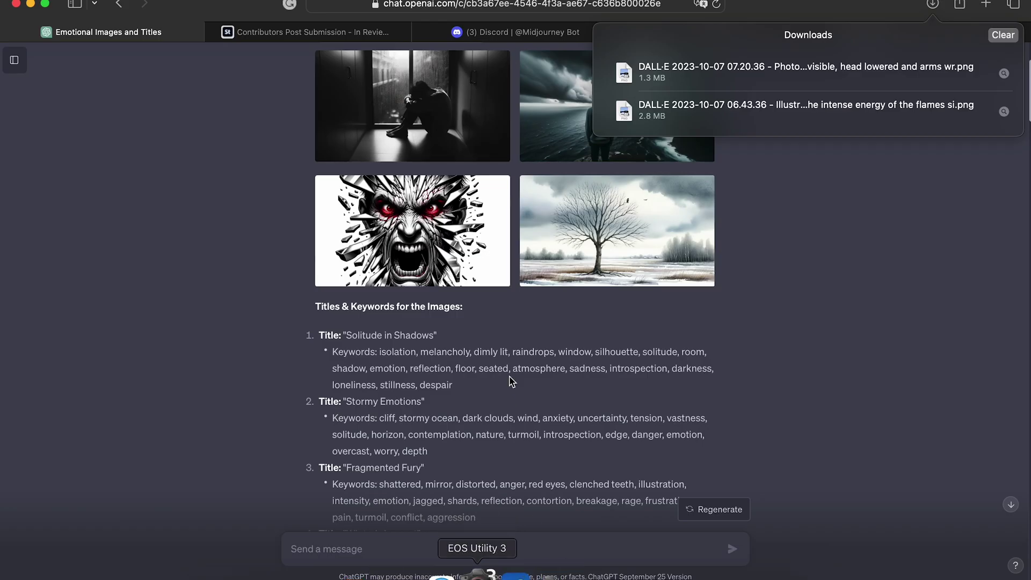
scroll(448, 359, "down", 1)
scroll(448, 359, "down", 3)
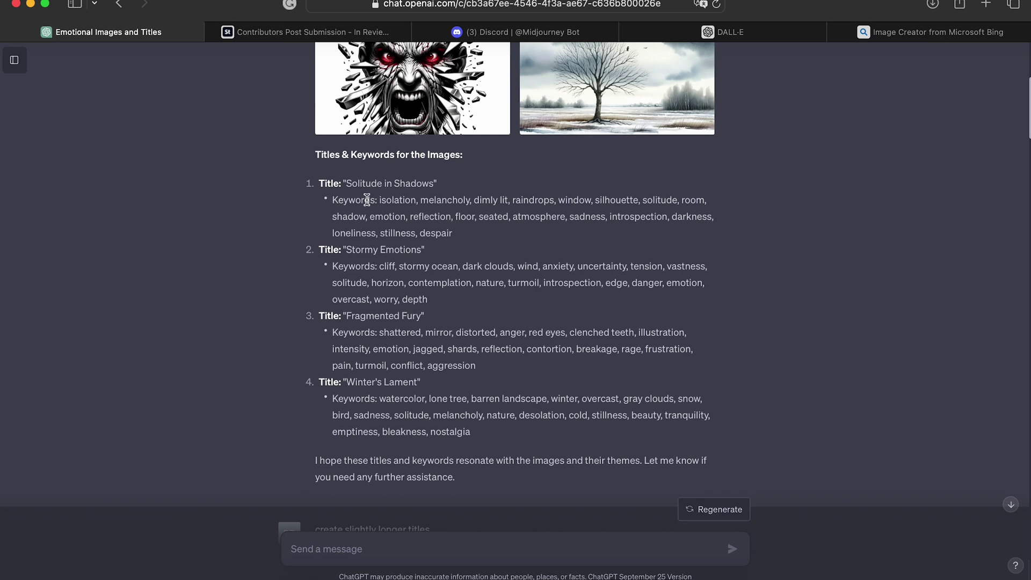
left_click_drag(382, 199, 476, 233)
key("super+c")
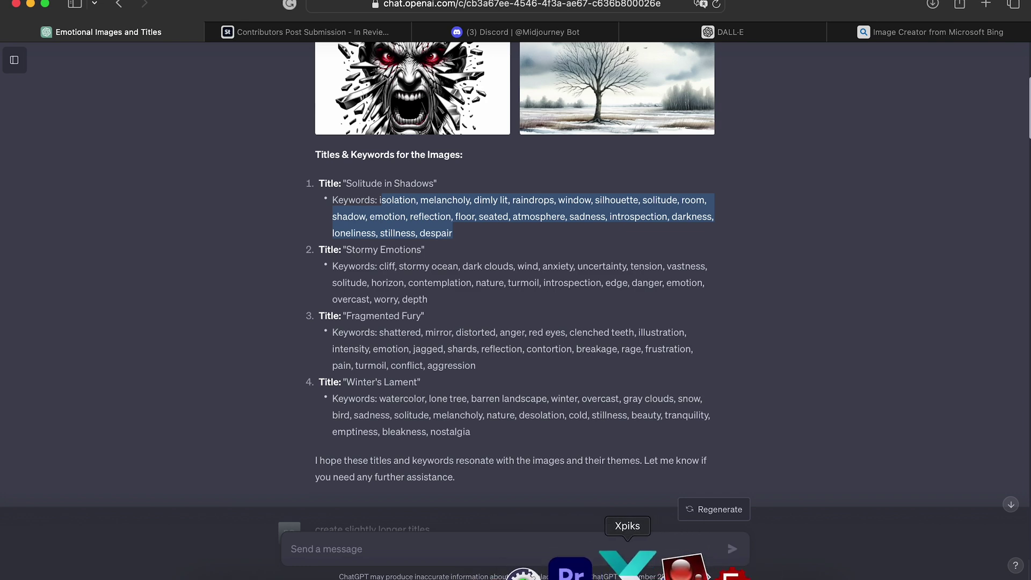
left_click(662, 566)
left_click(460, 150)
key("super+v")
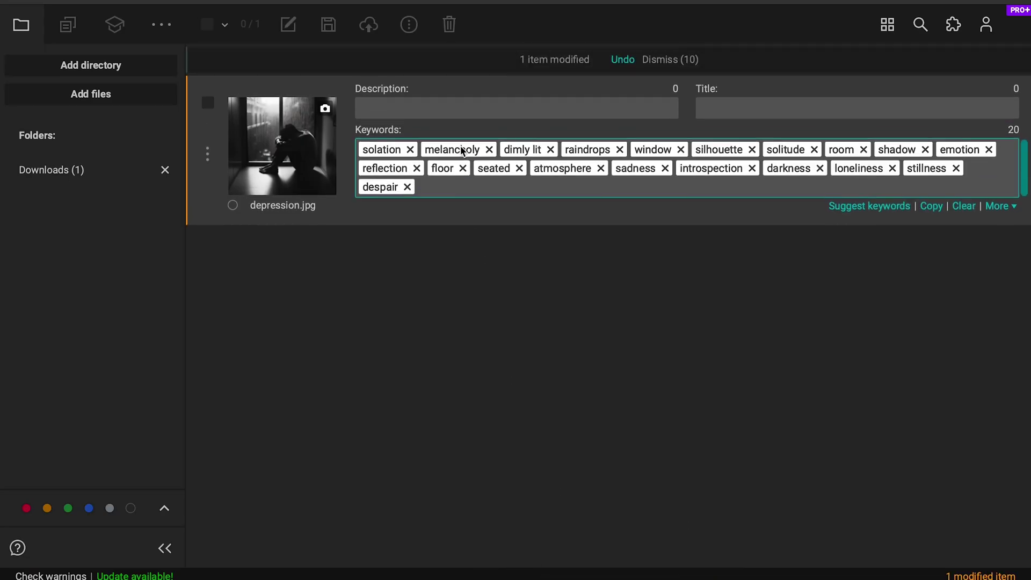
Copy the longer Solitude in Shadows title from ChatGPT, ready for Xpiks' empty Title field.
left_click(488, 567)
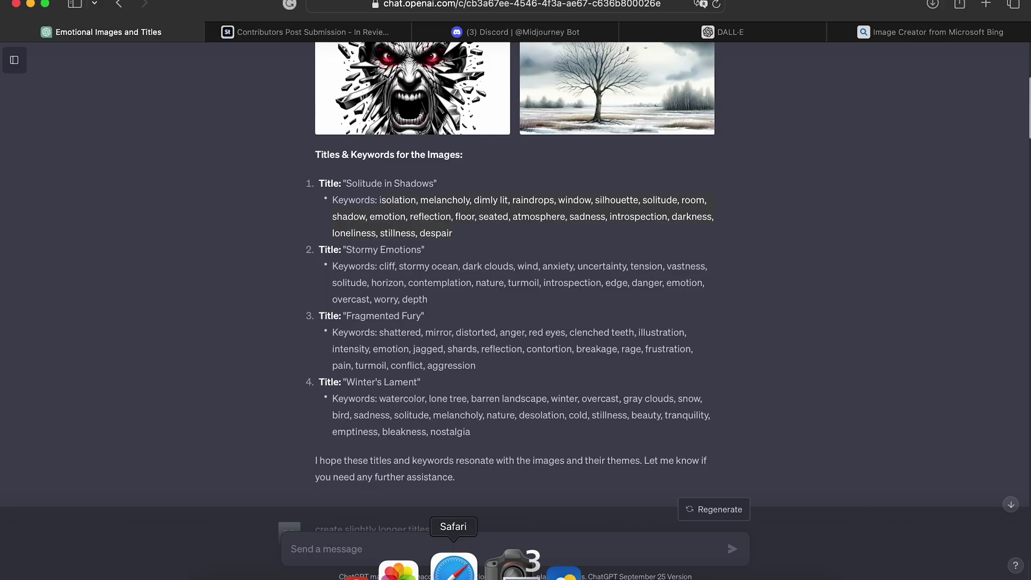
scroll(420, 242, "down", 2)
scroll(419, 242, "down", 5)
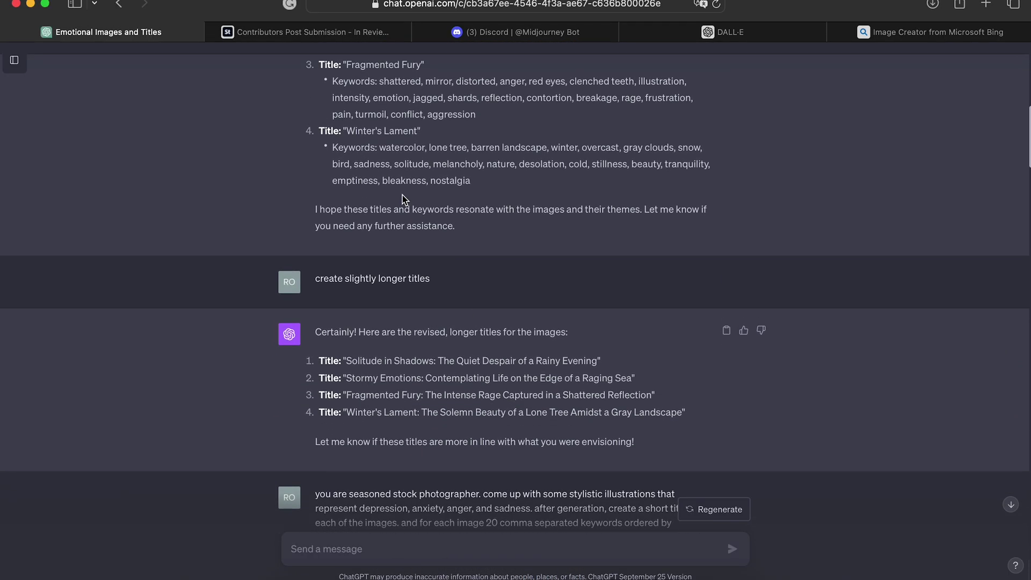
scroll(419, 242, "up", 4)
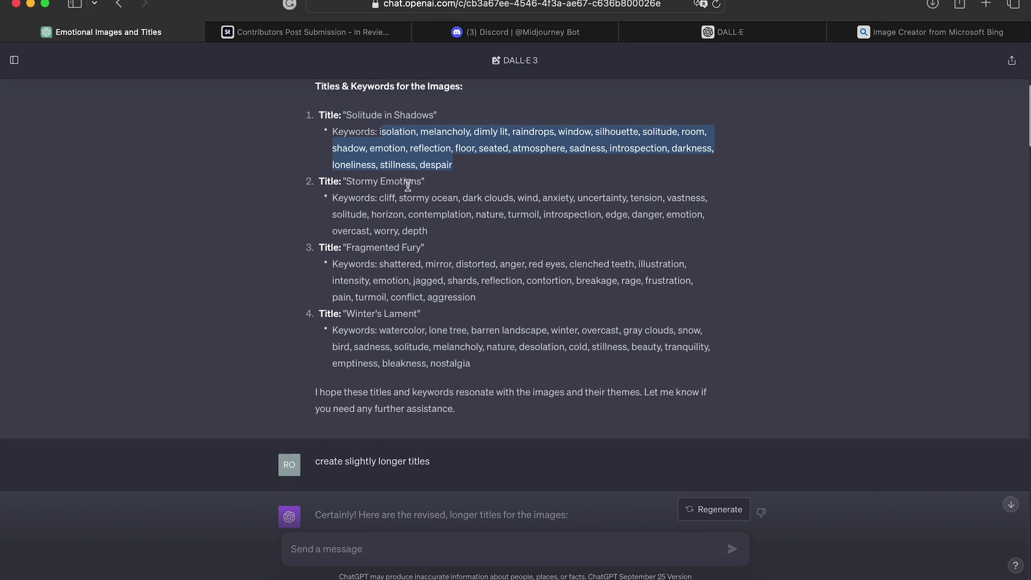
scroll(405, 198, "down", 3)
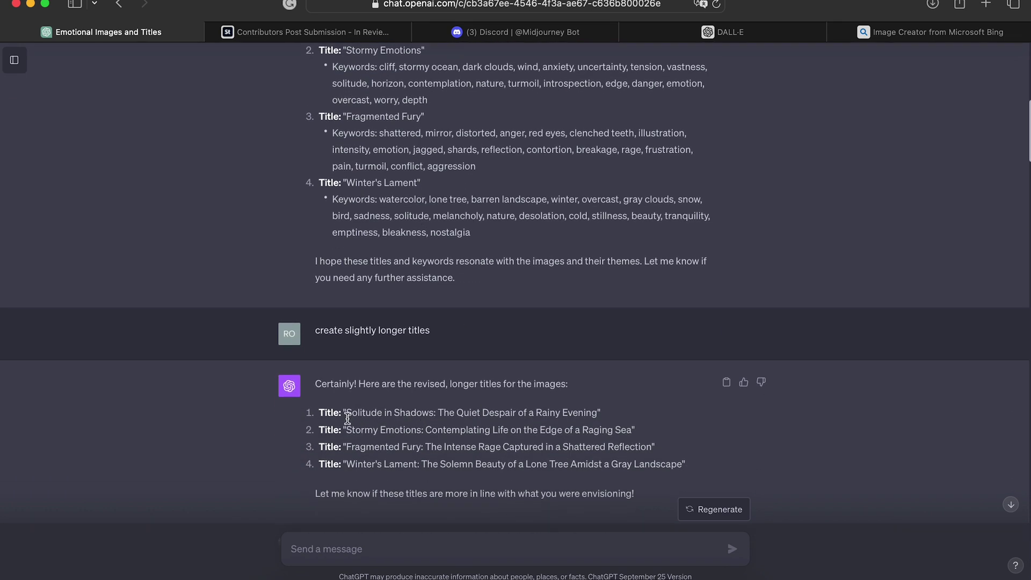
left_click_drag(347, 418, 595, 417)
key("super+c")
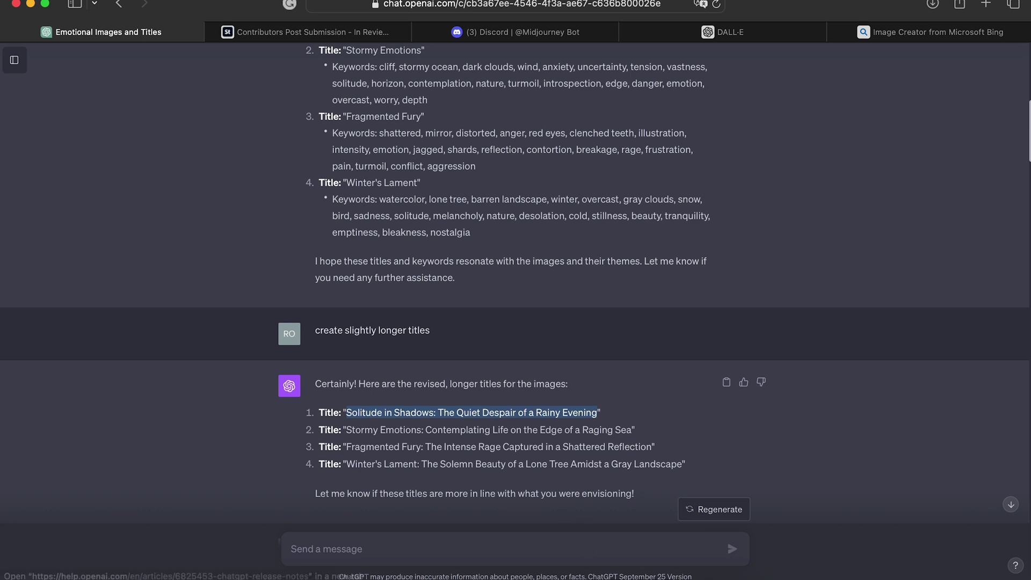
mouse_move(623, 577)
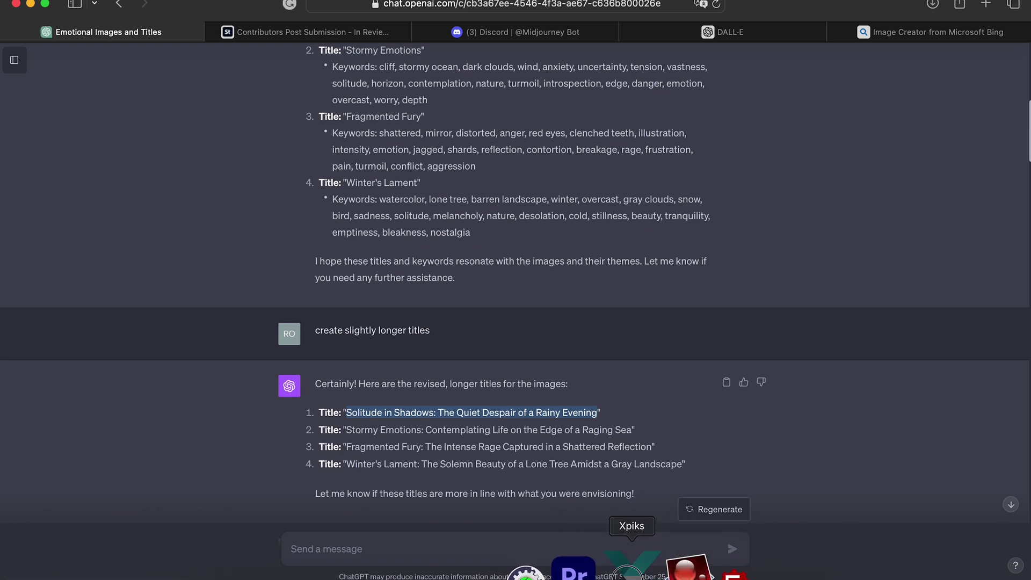
left_click(623, 571)
left_click(765, 85)
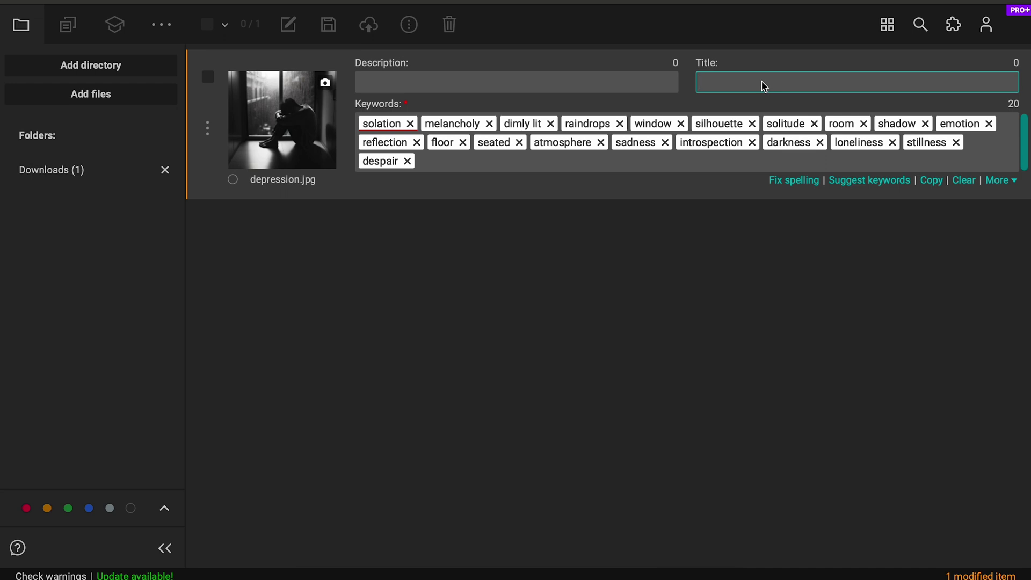
Paste the Solitude in Shadows title into both the Title and Description fields.
key("super+v")
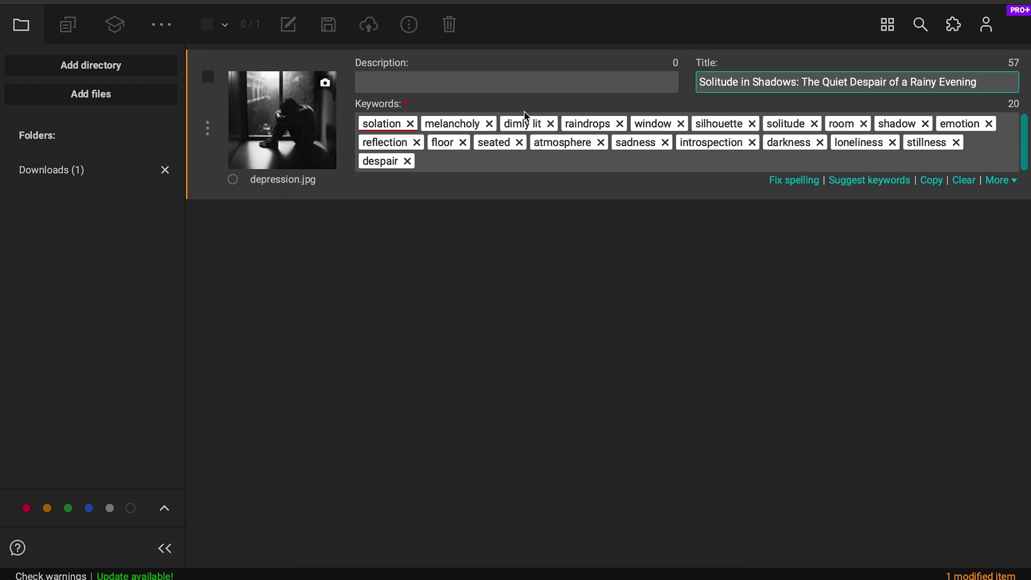
left_click(430, 89)
key("super+v")
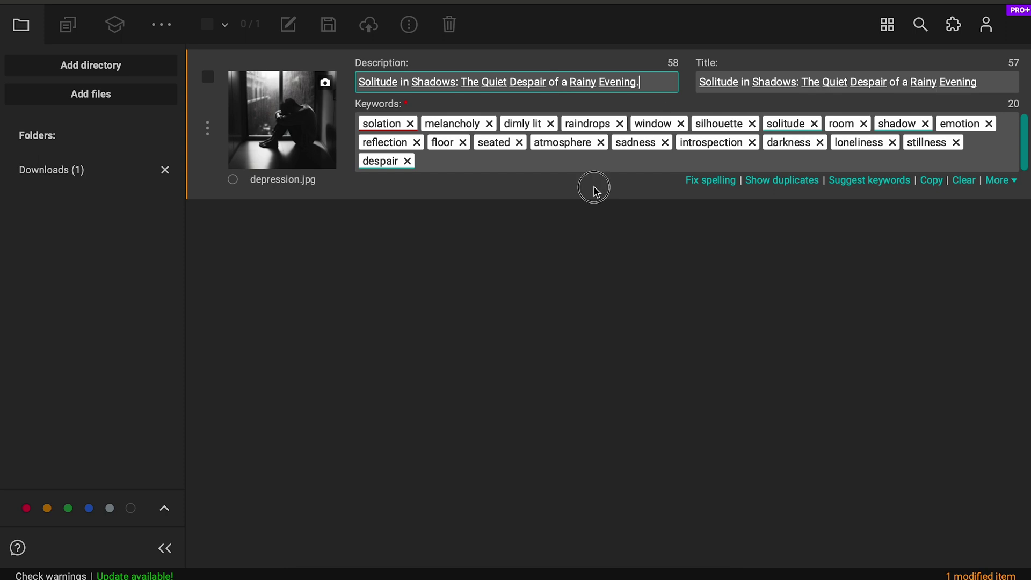
Correct the misspelled keyword 'solation' to 'isolation'.
right_click(379, 127)
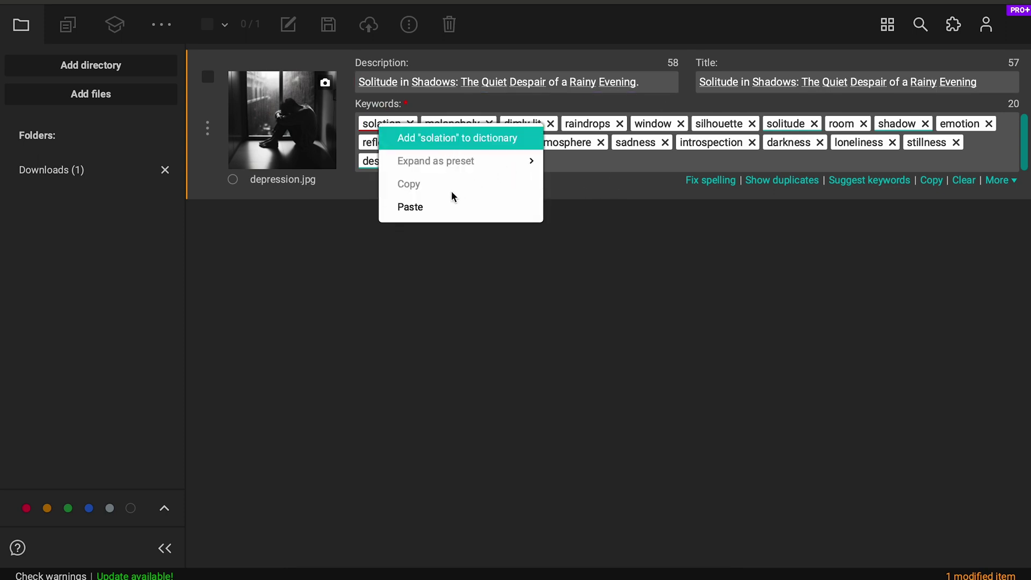
left_click(374, 126)
double_click(374, 126)
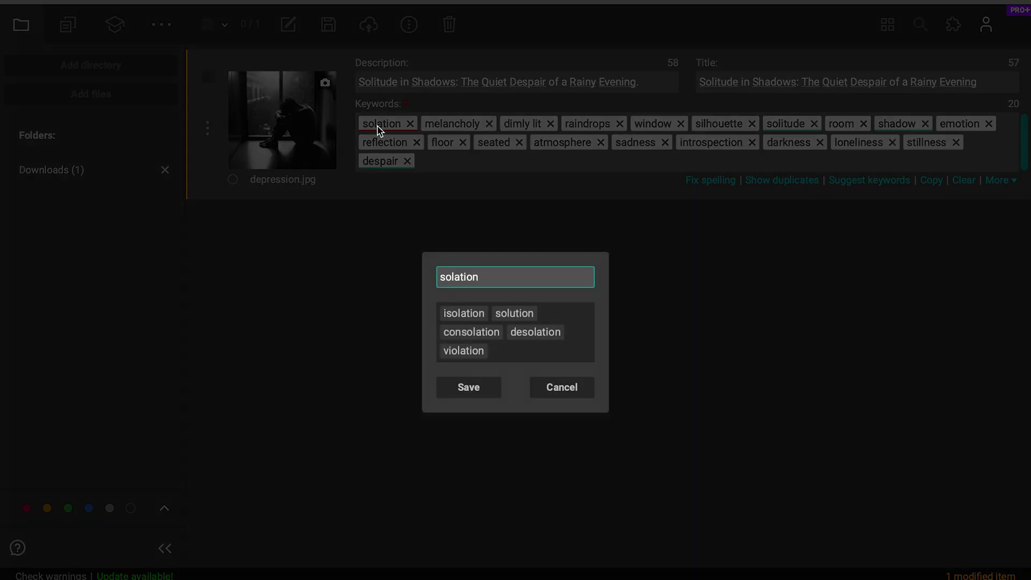
left_click(440, 278)
type("i")
left_click(467, 391)
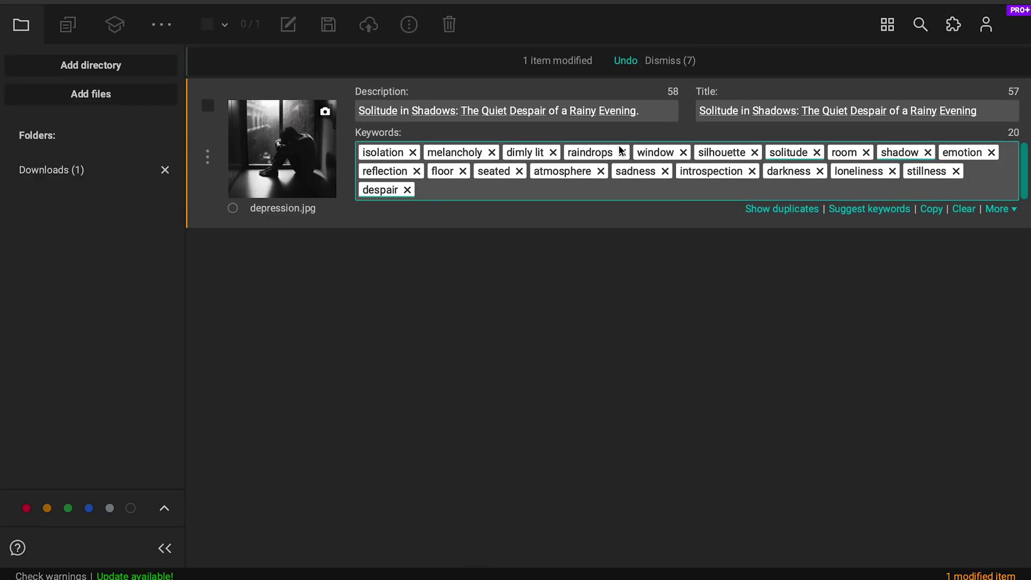
Save depression.jpg's metadata into the image file.
left_click(211, 110)
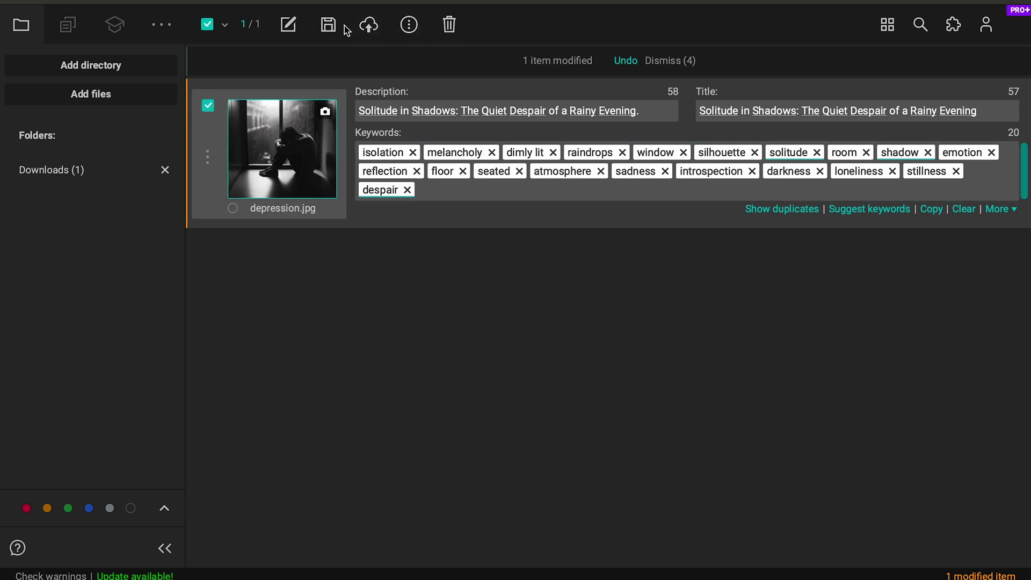
left_click(328, 28)
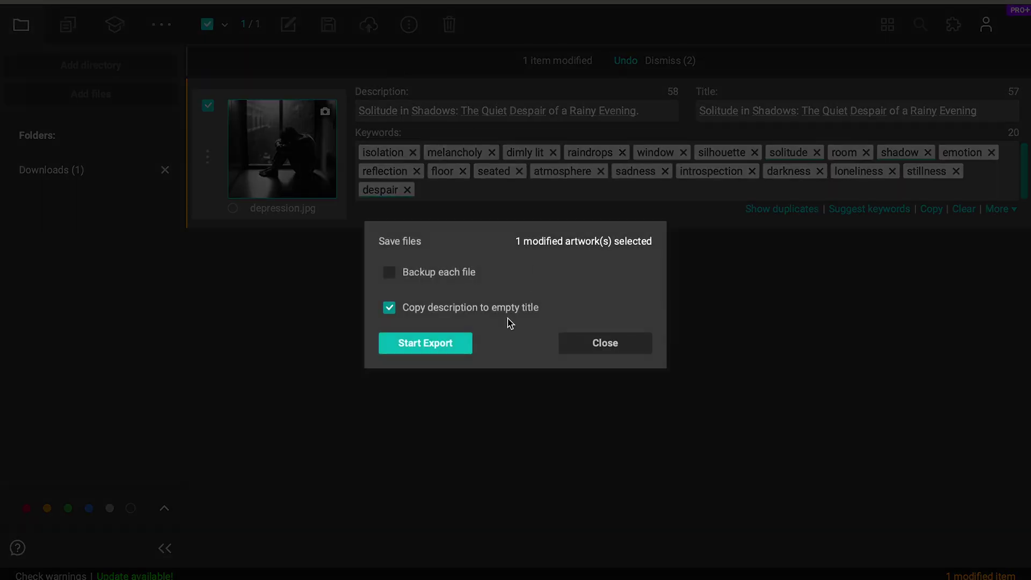
left_click(463, 343)
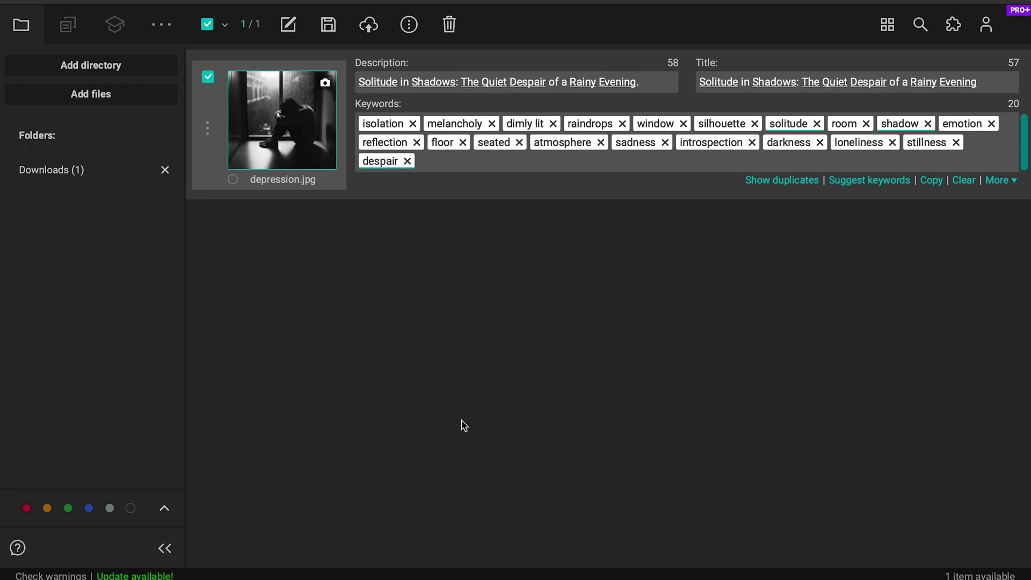
Check depression.jpg's embedded metadata via Get Info in Downloads, then return to the ChatGPT chat.
left_click(293, 567)
right_click(348, 188)
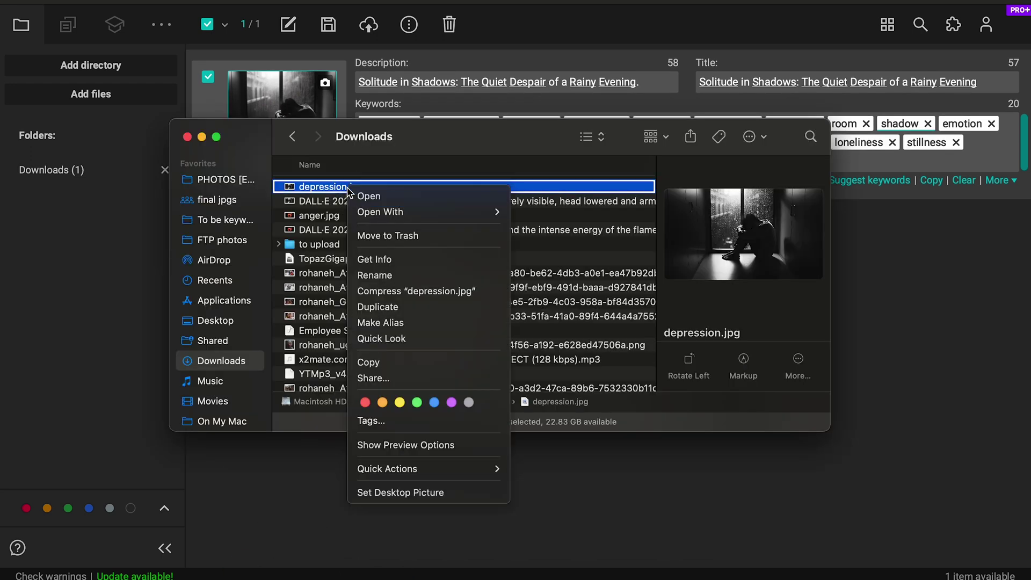
left_click(371, 260)
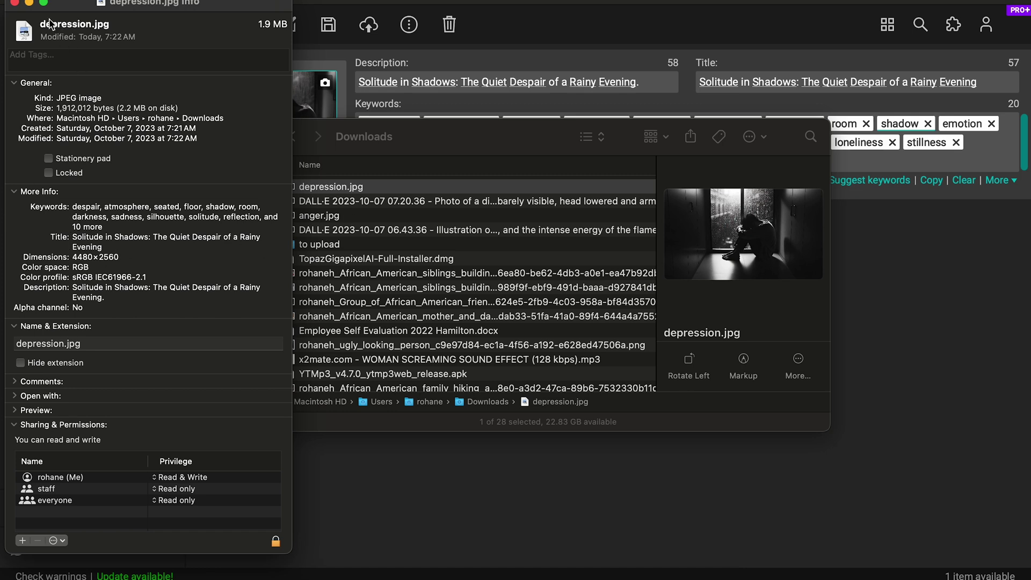
left_click(14, 3)
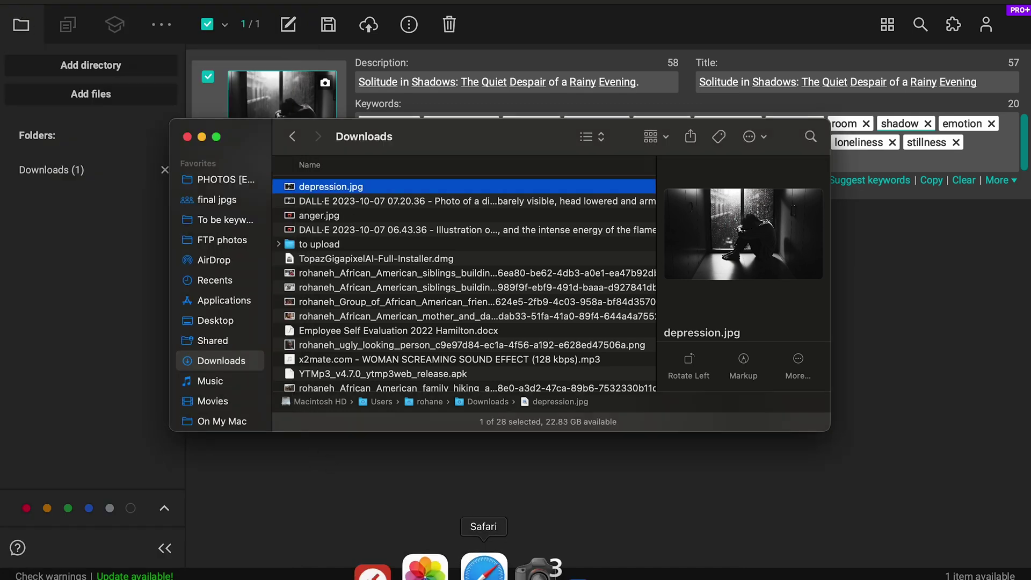
left_click(483, 570)
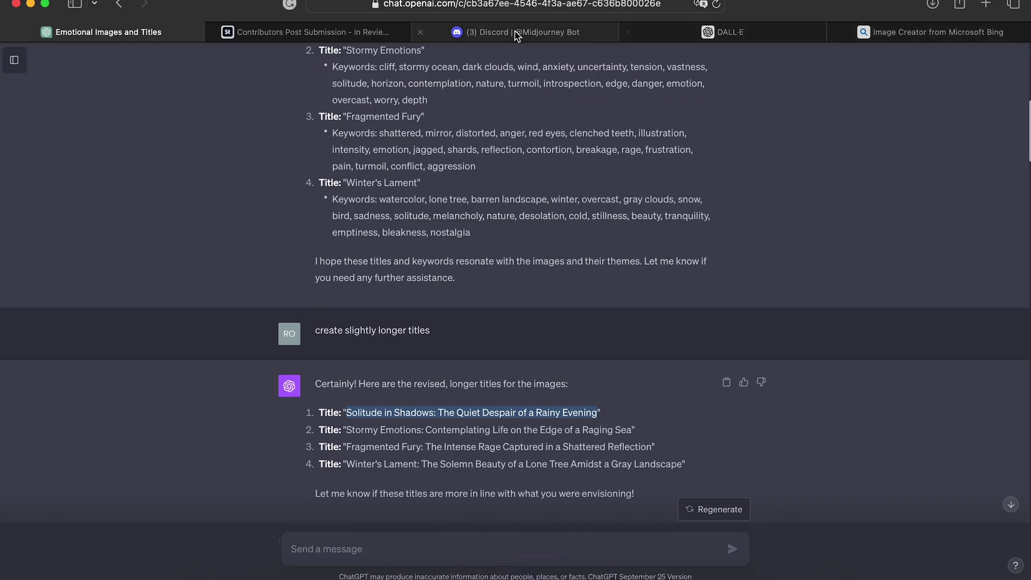
Upload depression.jpg from the Downloads folder to Adobe Stock by dragging it onto the upload area.
left_click(384, 34)
left_click(741, 69)
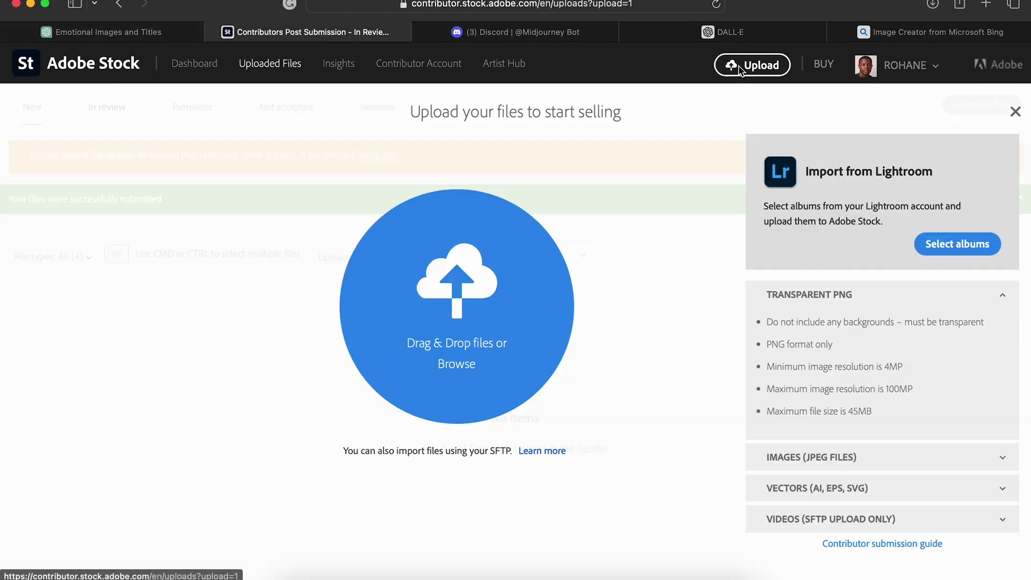
left_click(272, 564)
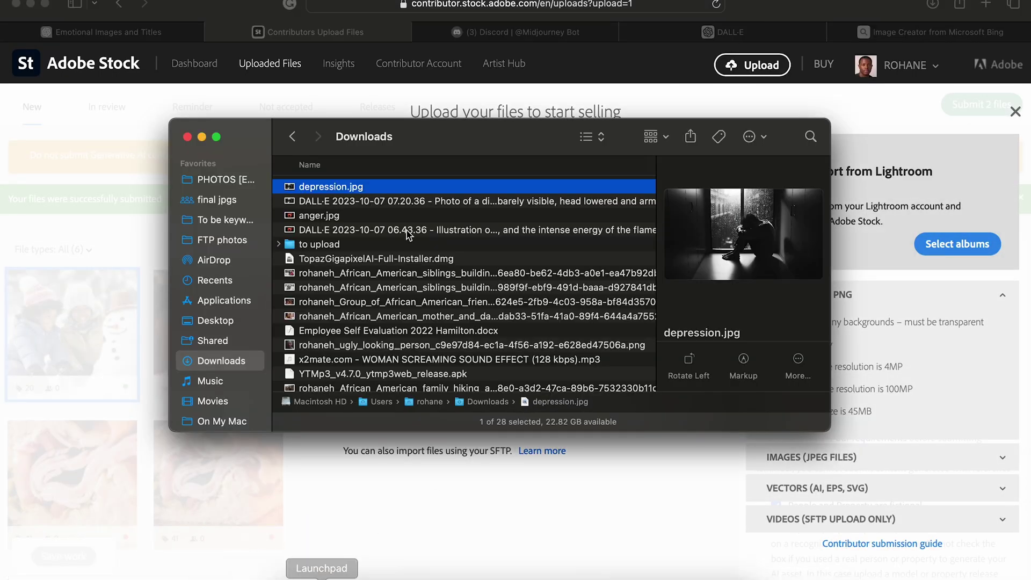
left_click_drag(127, 283, 127, 283)
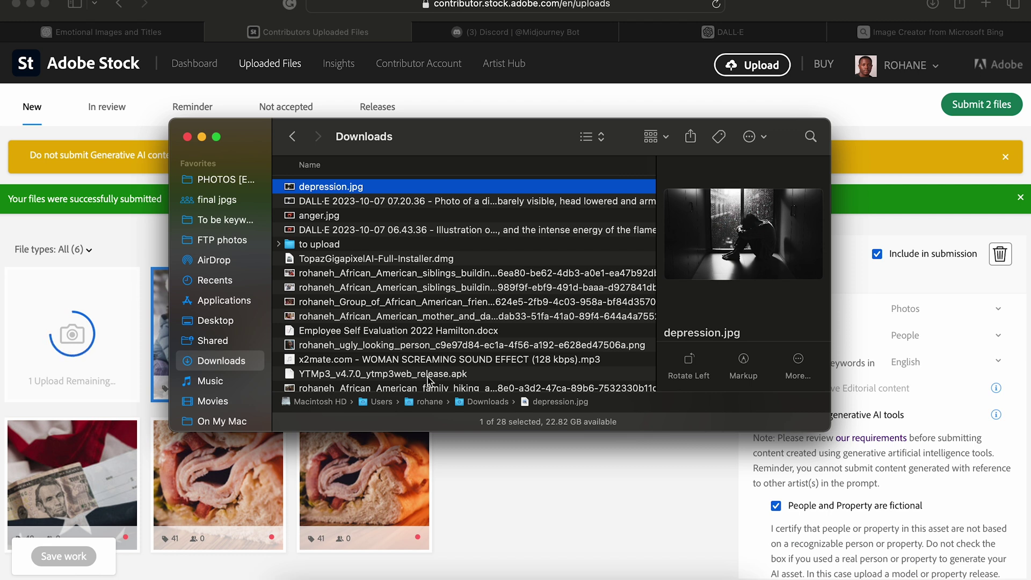
left_click(544, 458)
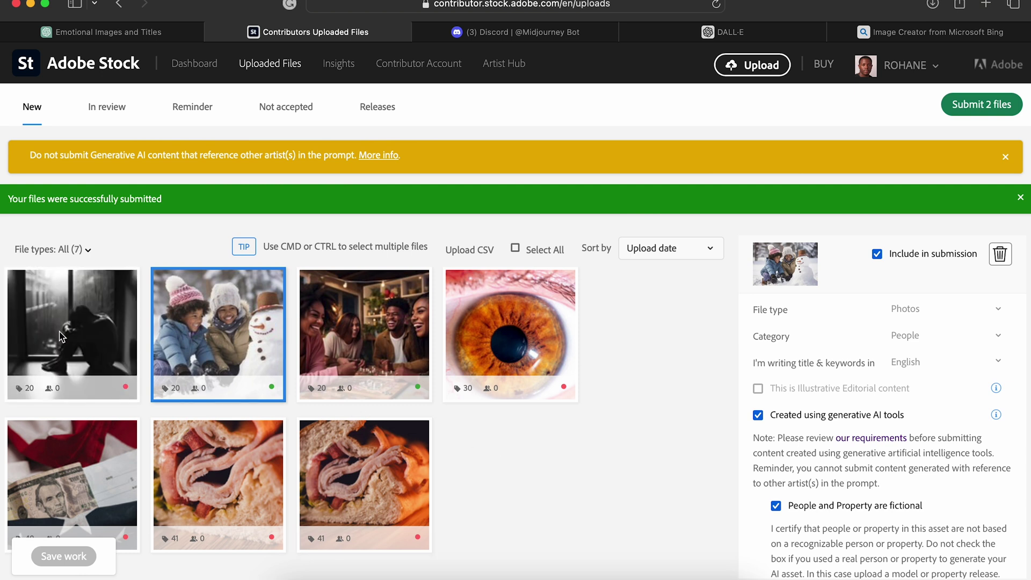
Flag the rainy-window image as created with generative AI, with fictional people and property.
left_click(83, 331)
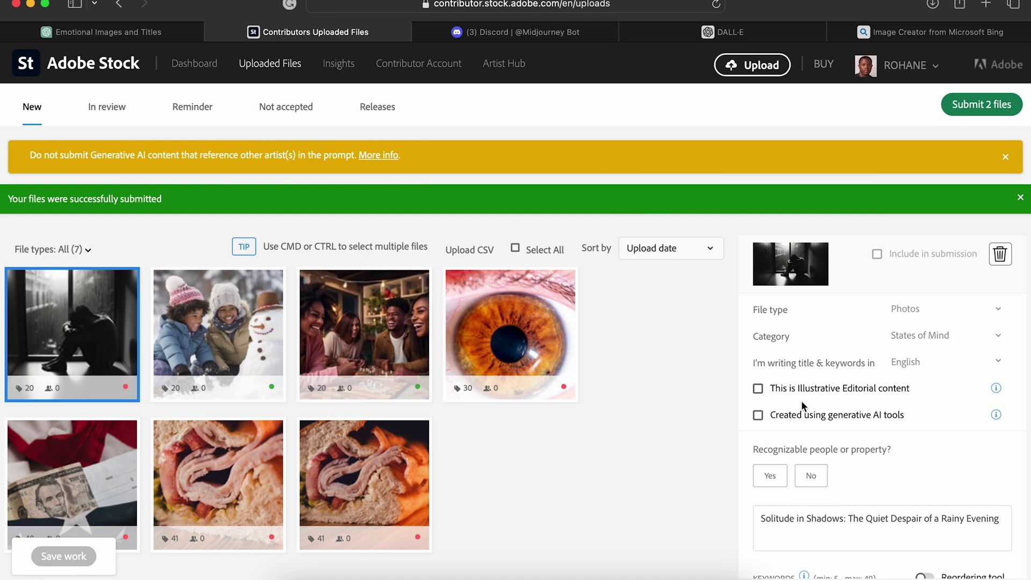
left_click(757, 416)
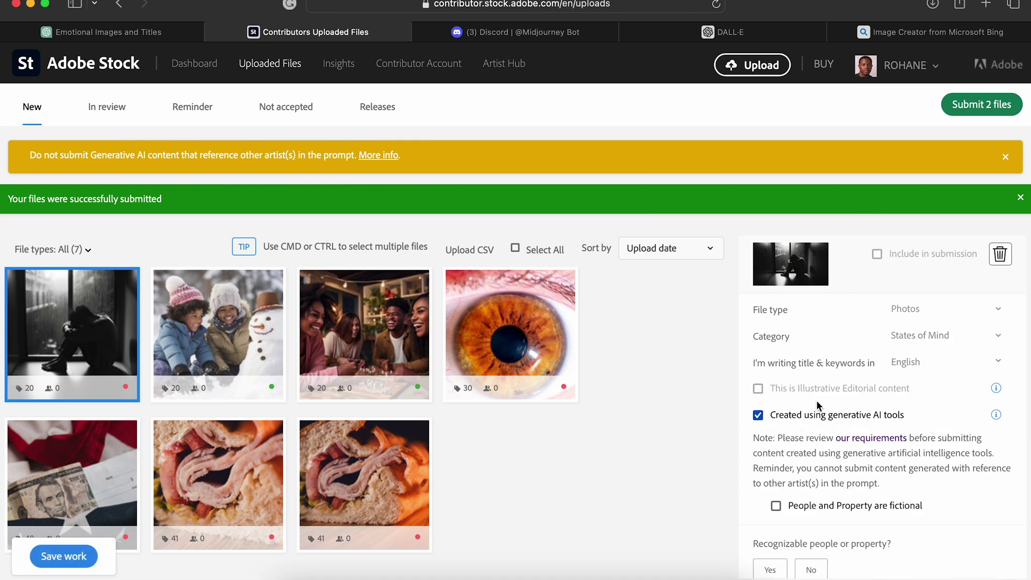
scroll(902, 321, "down", 2)
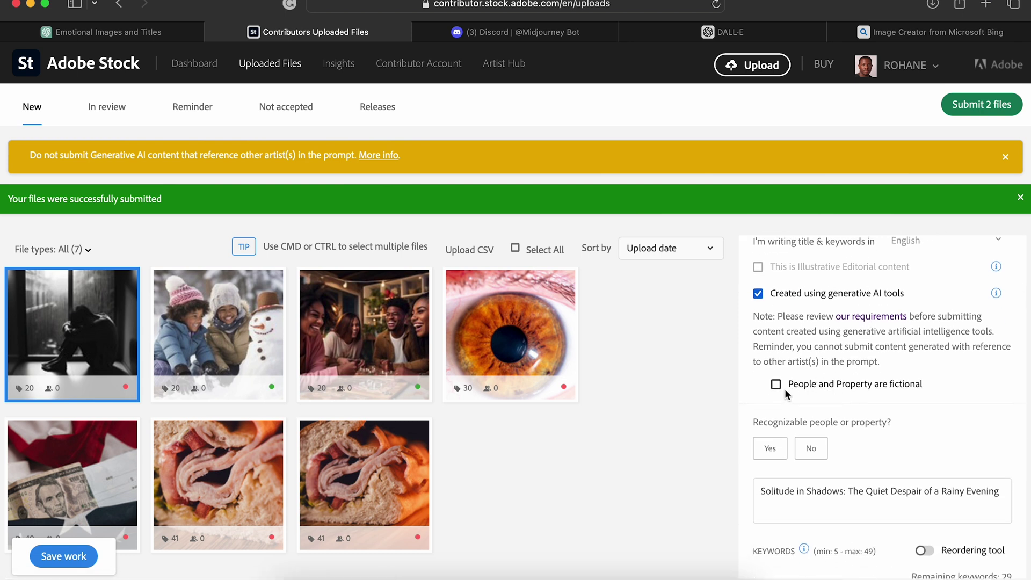
left_click(830, 384)
scroll(815, 392, "down", 3)
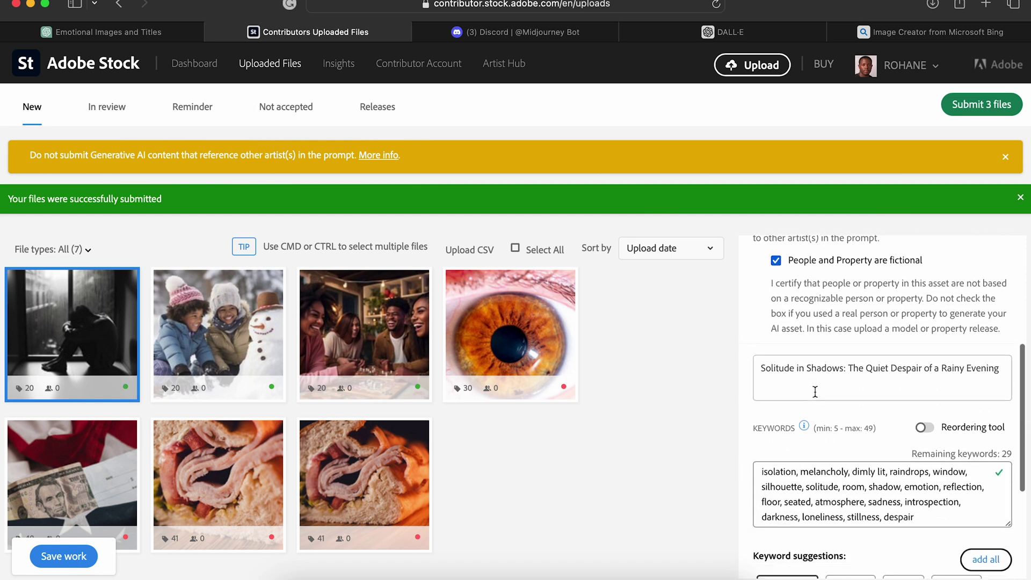
scroll(815, 391, "down", 5)
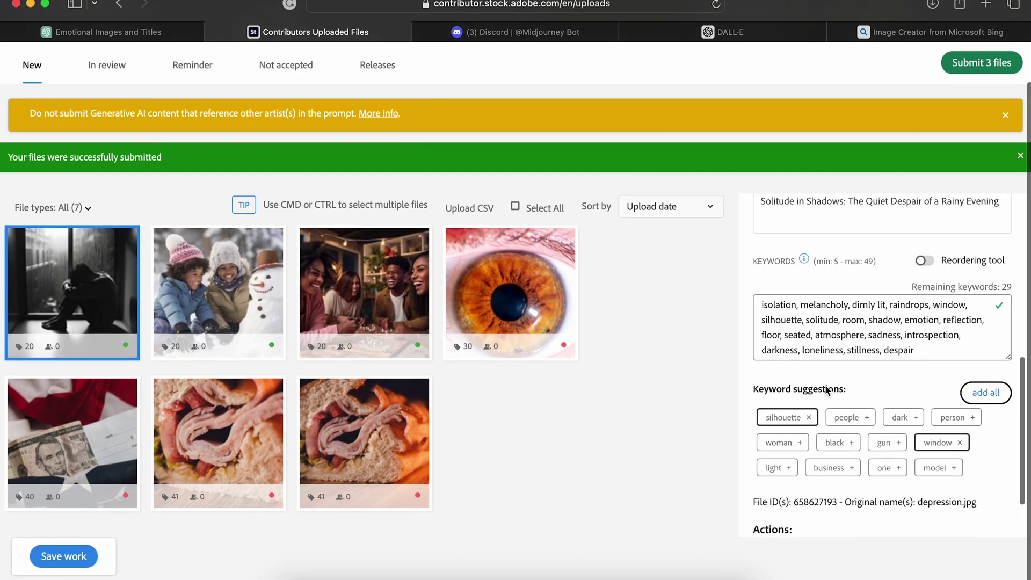
Start submitting the 3 prepared files and accept both submission terms.
scroll(827, 390, "up", 2)
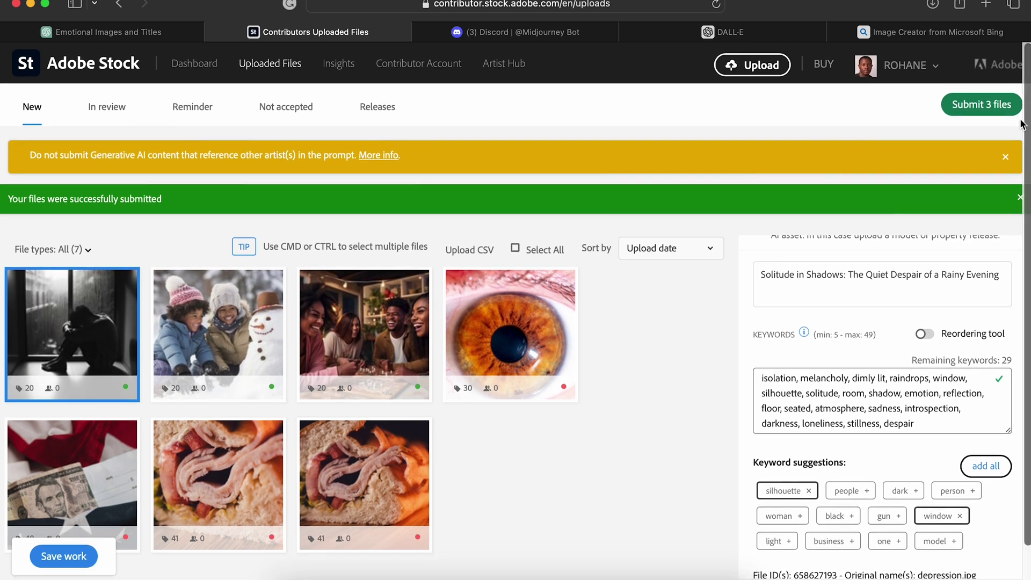
left_click(992, 107)
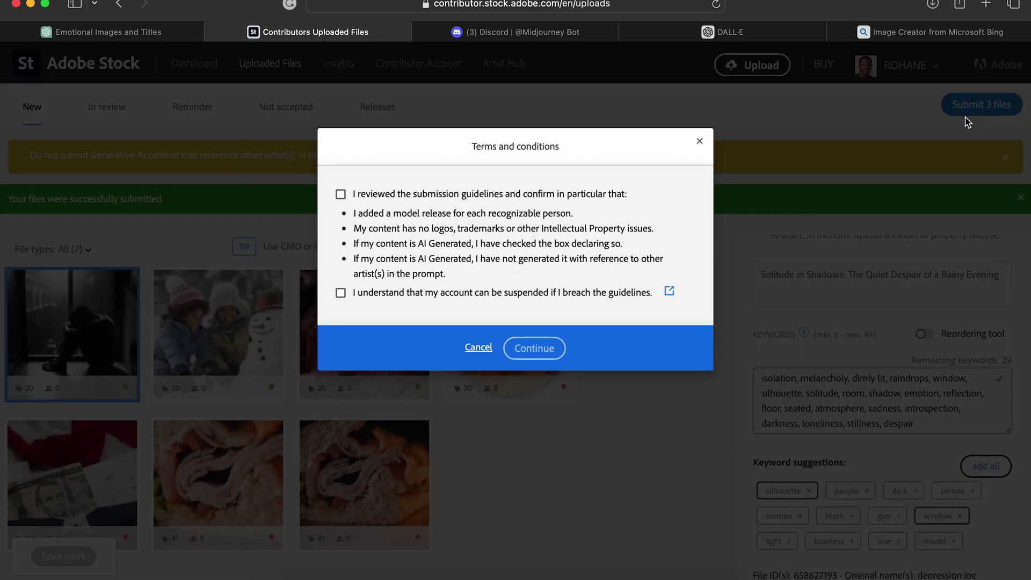
left_click(340, 194)
left_click(341, 293)
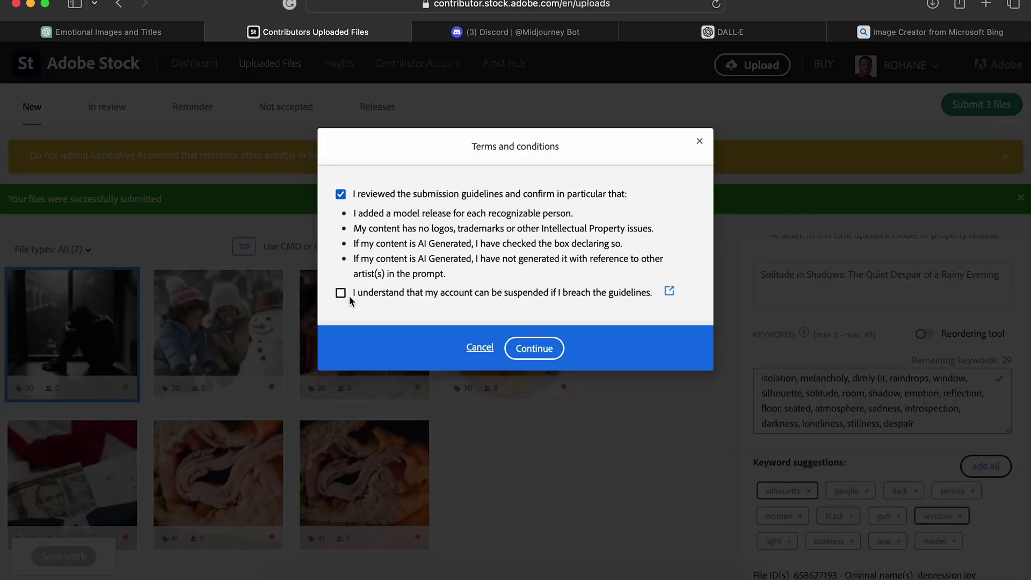
left_click(526, 348)
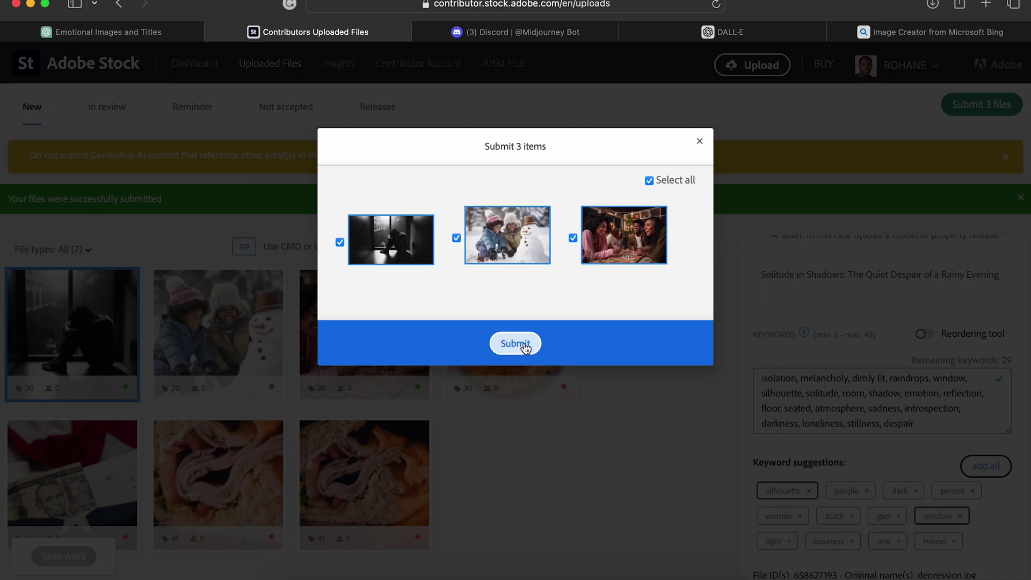
Exclude the snowman and party images, submit only the rainy-window image, and view In review.
left_click(455, 239)
left_click(572, 238)
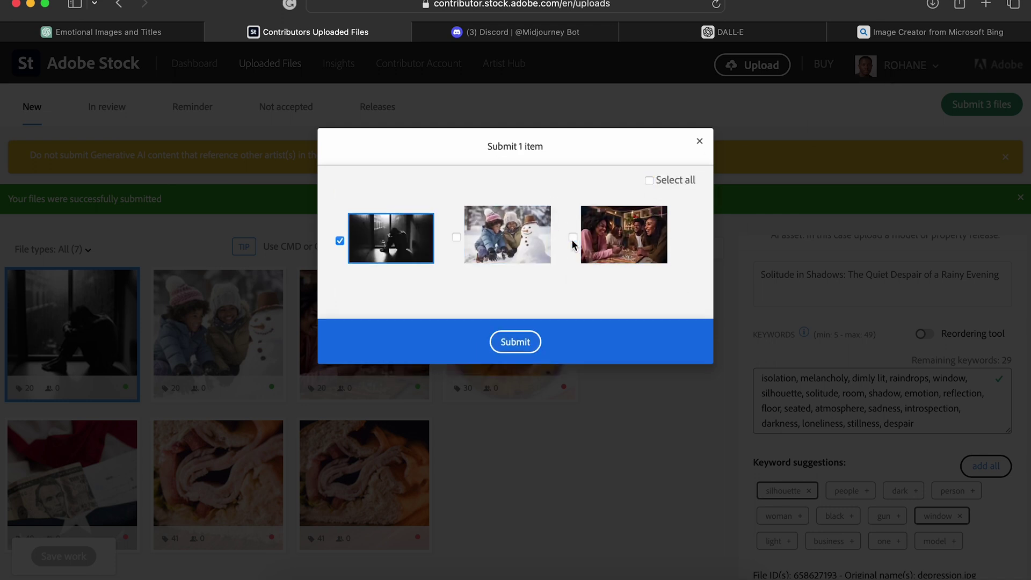
left_click(521, 343)
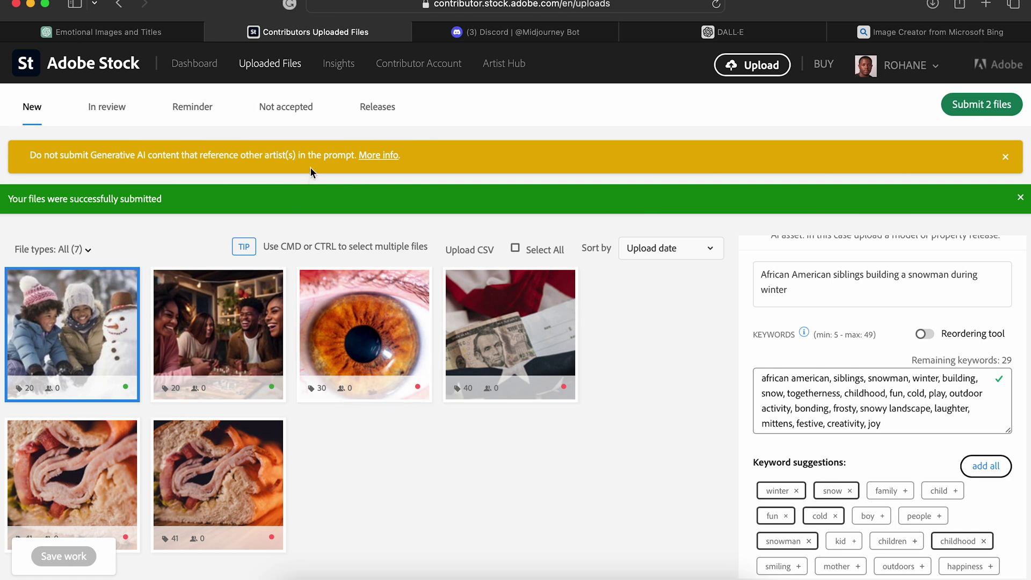
left_click(124, 107)
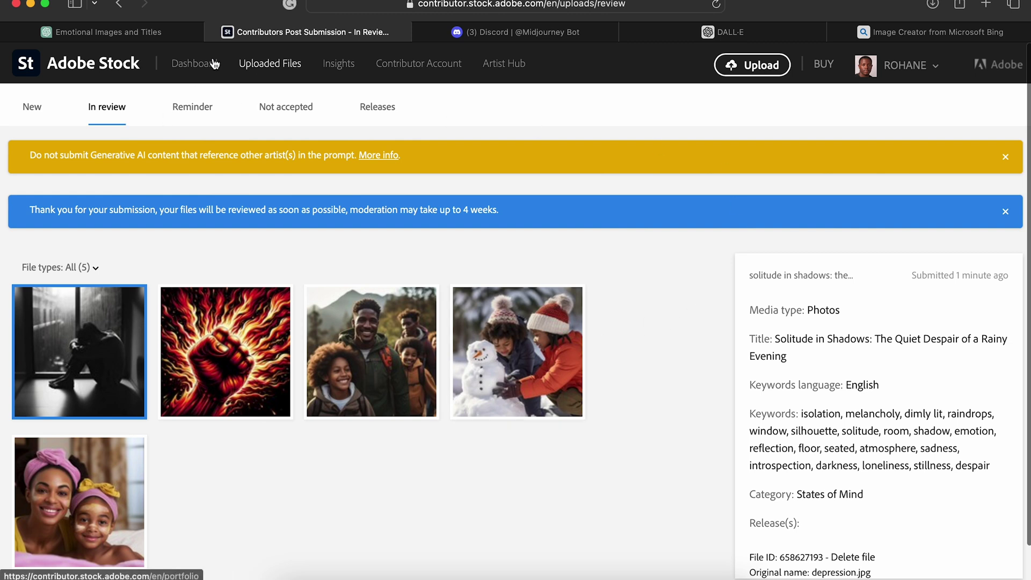
Return to the ChatGPT chat and select the longer 'Solitude in Shadows' title.
left_click(163, 36)
scroll(631, 362, "up", 15)
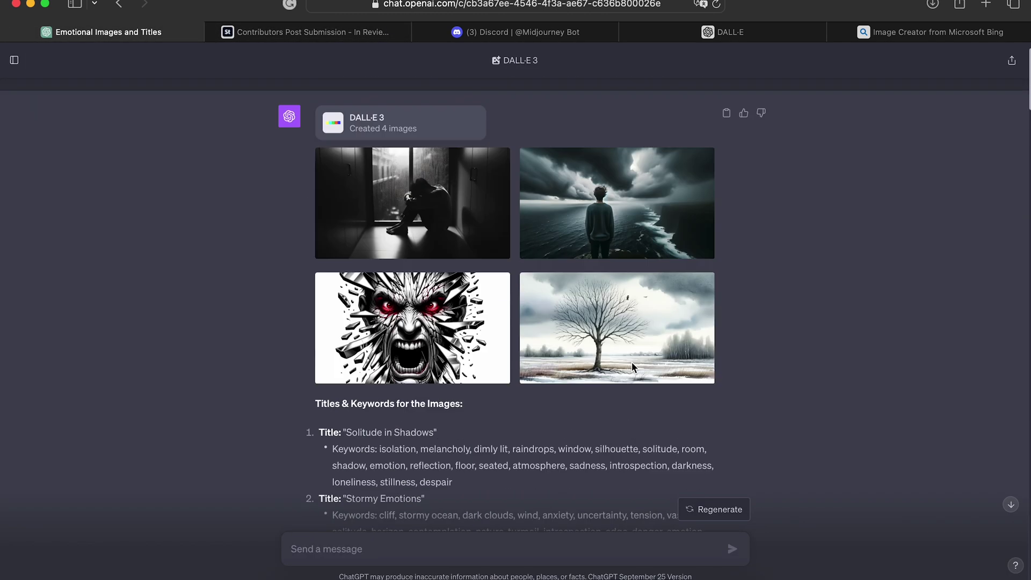
scroll(633, 368, "down", 15)
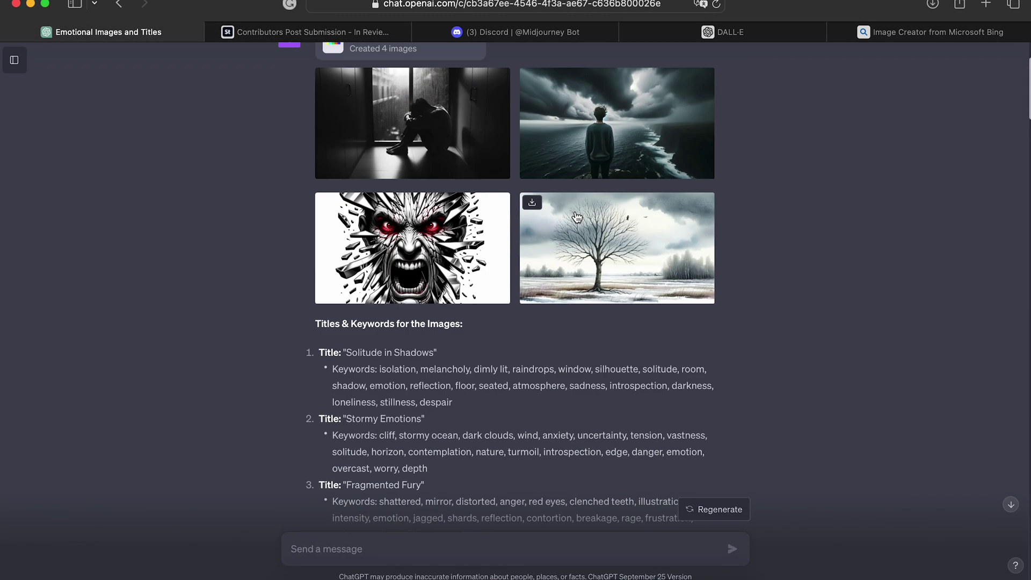
left_click_drag(345, 223, 592, 223)
scroll(592, 222, "down", 15)
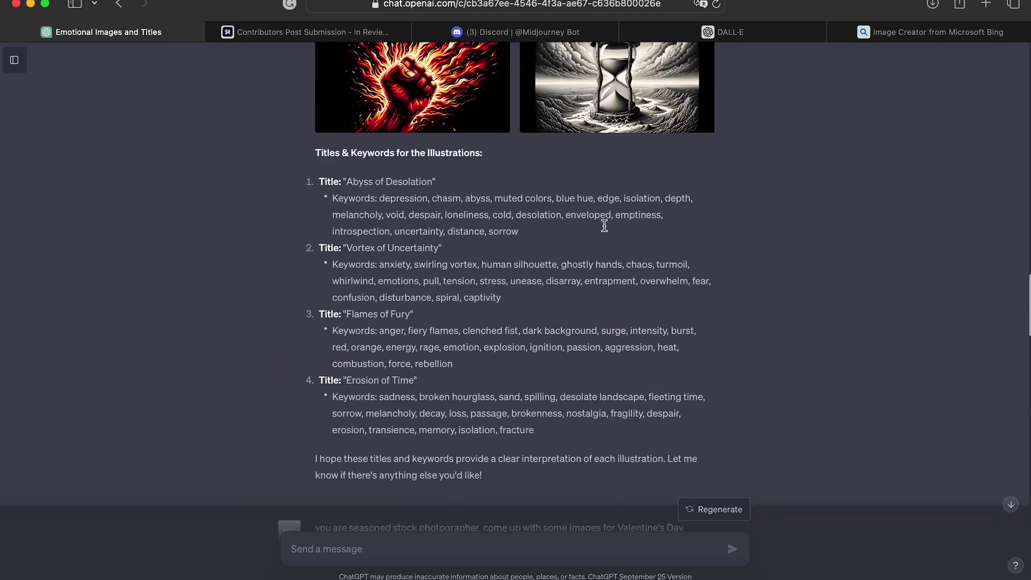
scroll(605, 230, "down", 10)
scroll(605, 231, "up", 7)
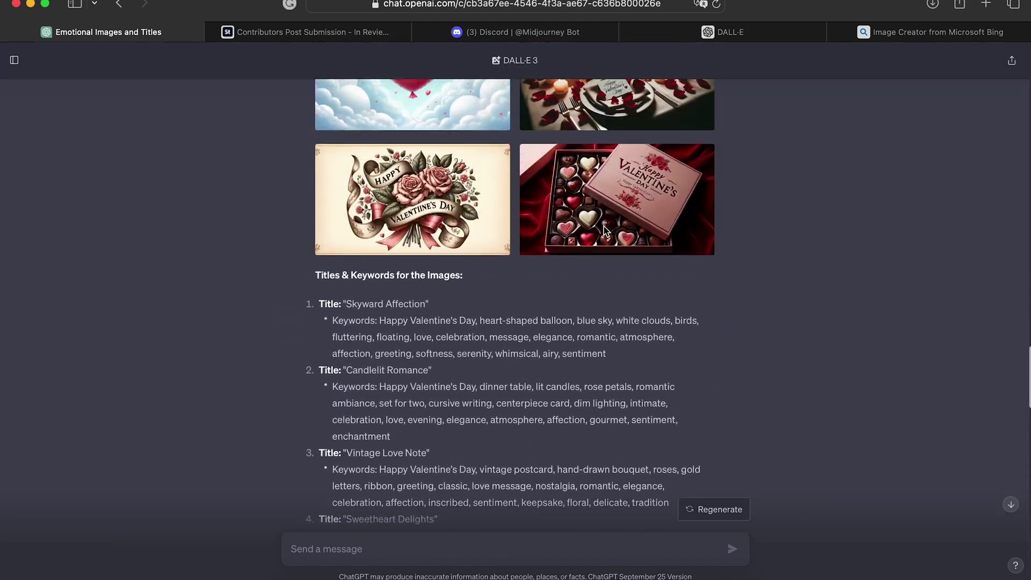
scroll(605, 231, "up", 1)
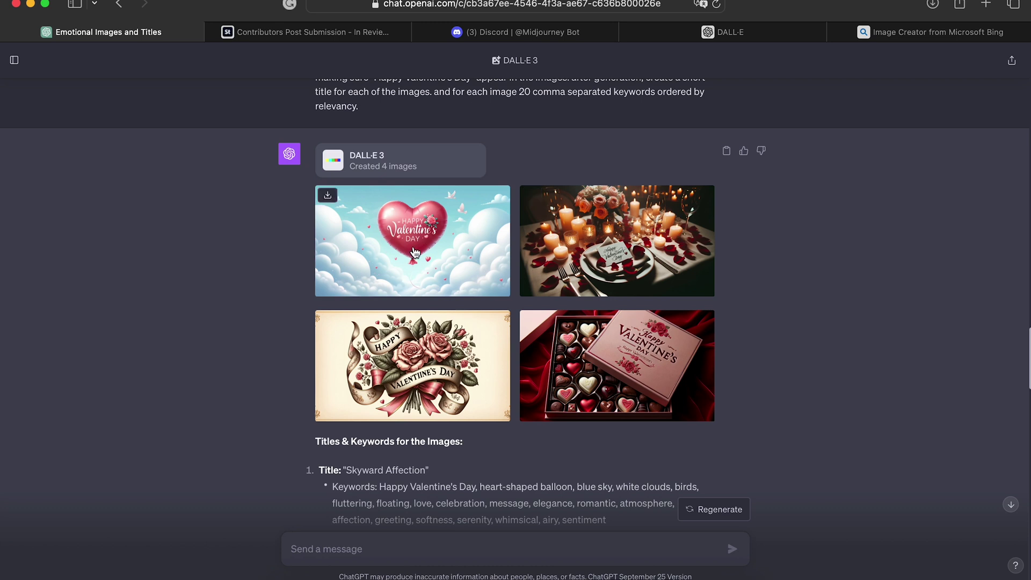
View the four Valentine's images enlarged: heart balloon, dinner table, rose postcard, chocolate box.
left_click(414, 252)
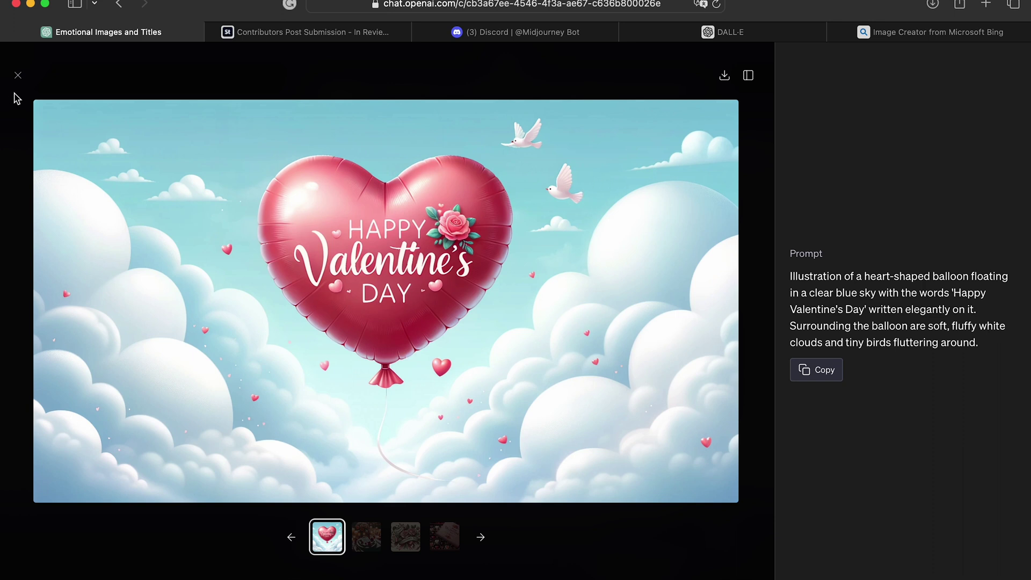
left_click(18, 75)
left_click(417, 235)
key("Right")
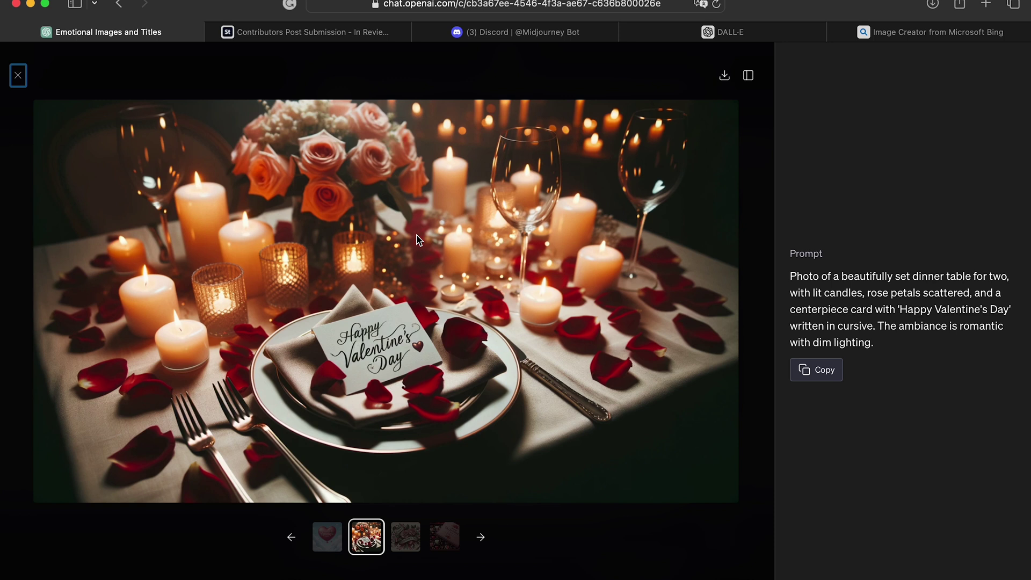
key("Right")
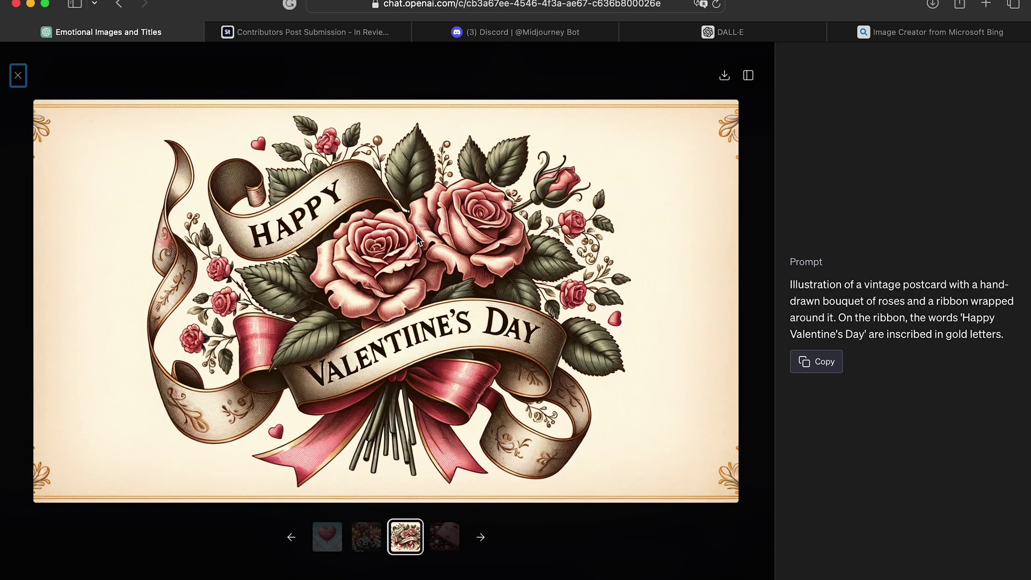
key("Right")
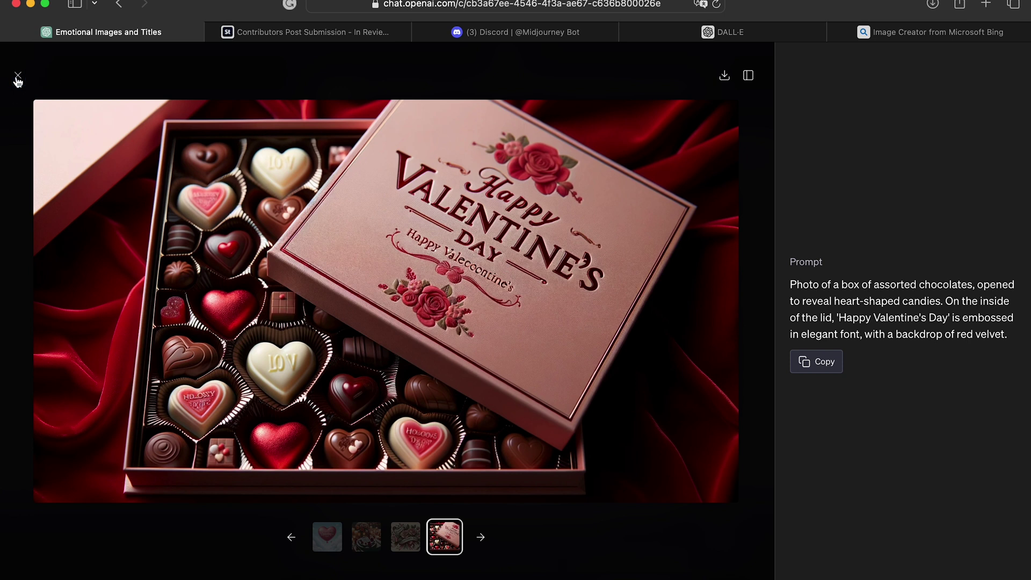
left_click(17, 78)
scroll(693, 350, "down", 3)
Select the full white-shirt skull prompt text from earlier in the chat.
scroll(692, 350, "down", 20)
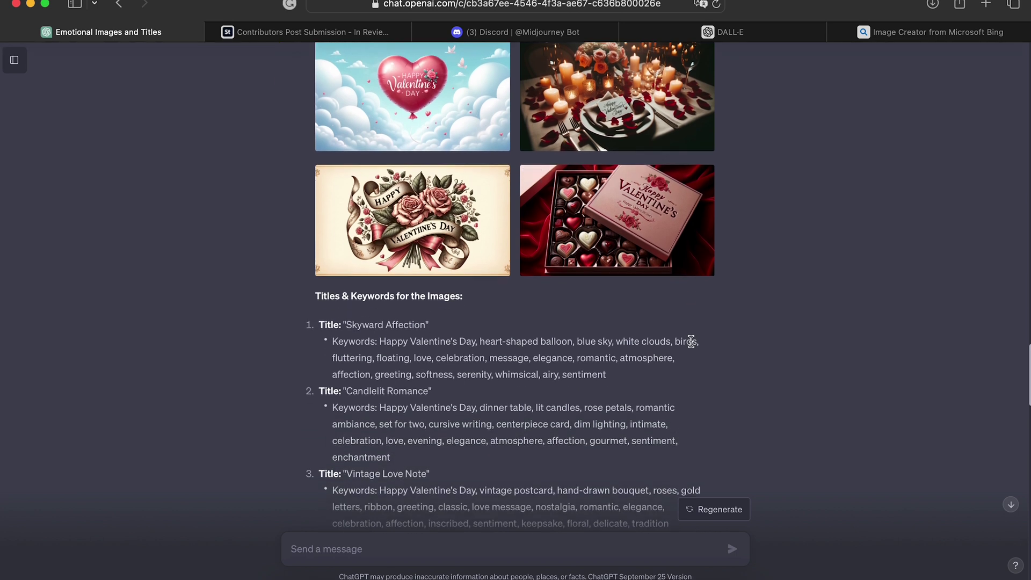
scroll(563, 289, "down", 5)
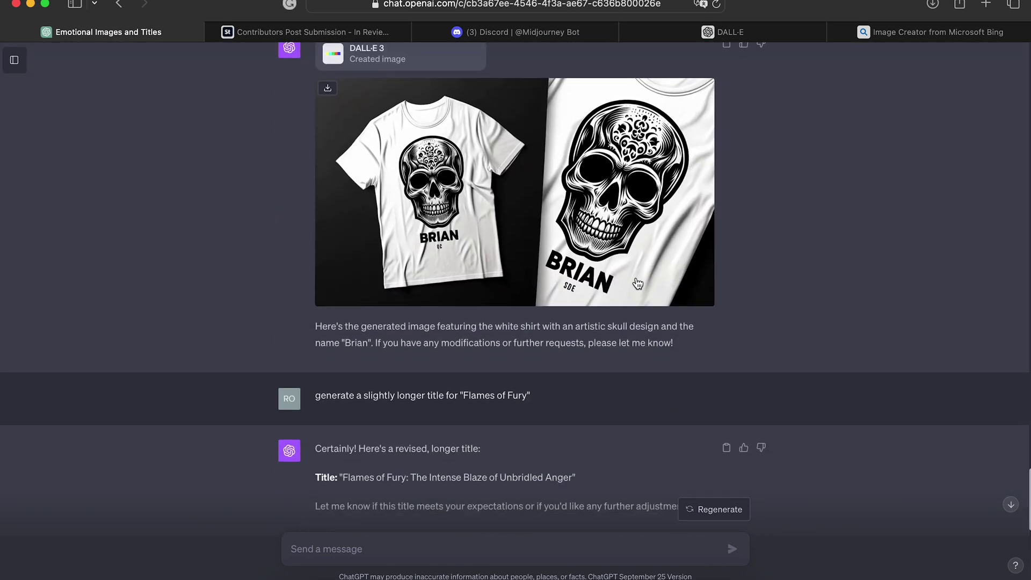
scroll(561, 300, "up", 6)
scroll(560, 311, "down", 2)
scroll(560, 312, "down", 1)
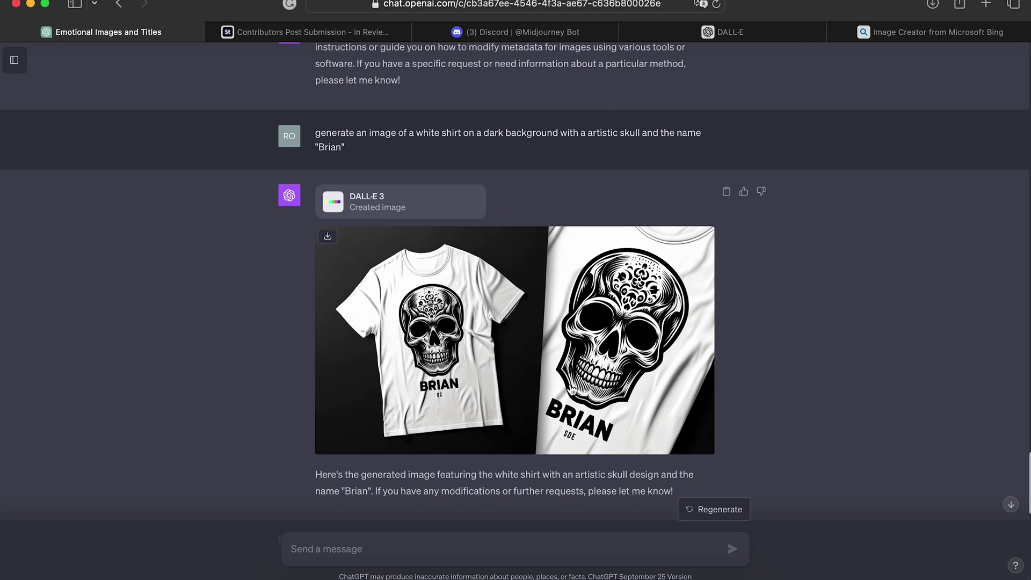
mouse_move(532, 150)
left_click_drag(717, 135, 350, 160)
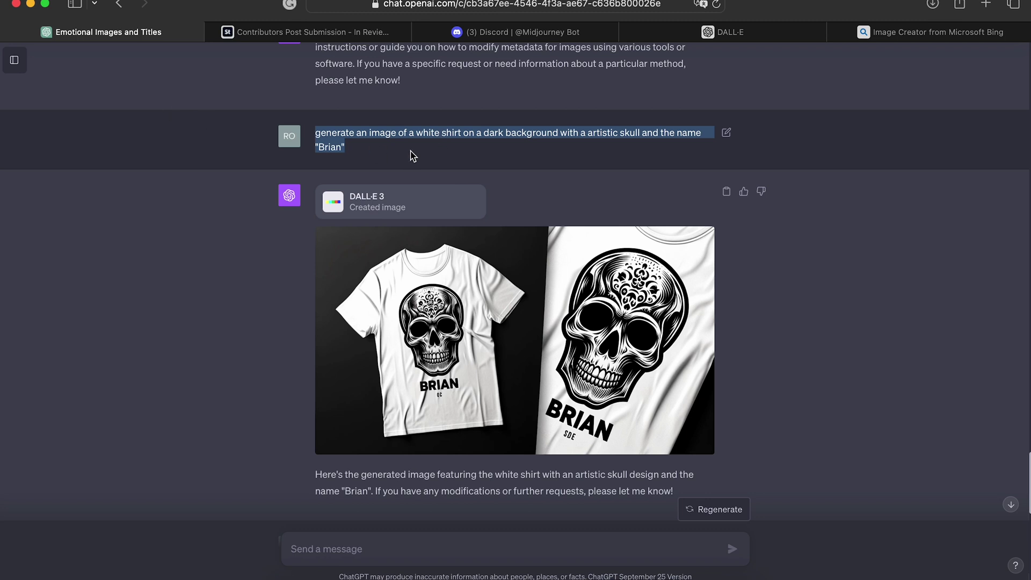
Send the pasted skull-shirt prompt with the name James and open the generated image.
scroll(424, 161, "down", 5)
scroll(431, 169, "down", 6)
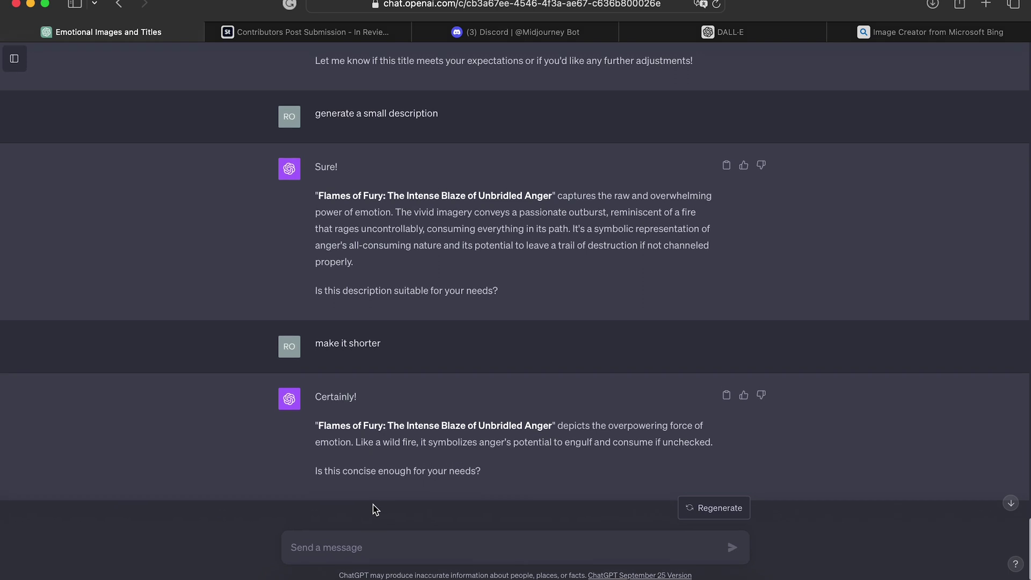
key("super+v")
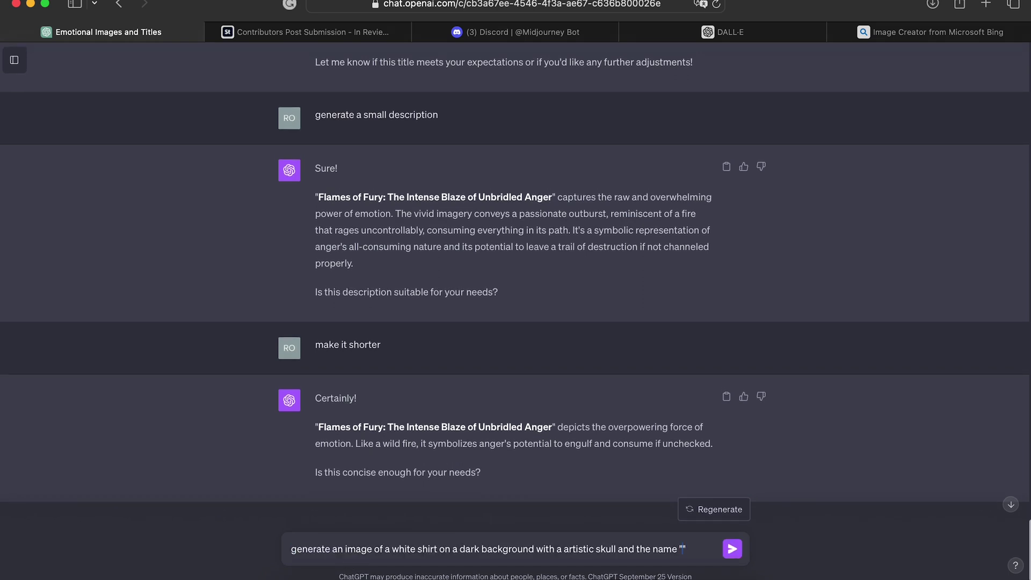
type("Scooby")
double_click(698, 548)
key("BackSpace")
left_click(732, 549)
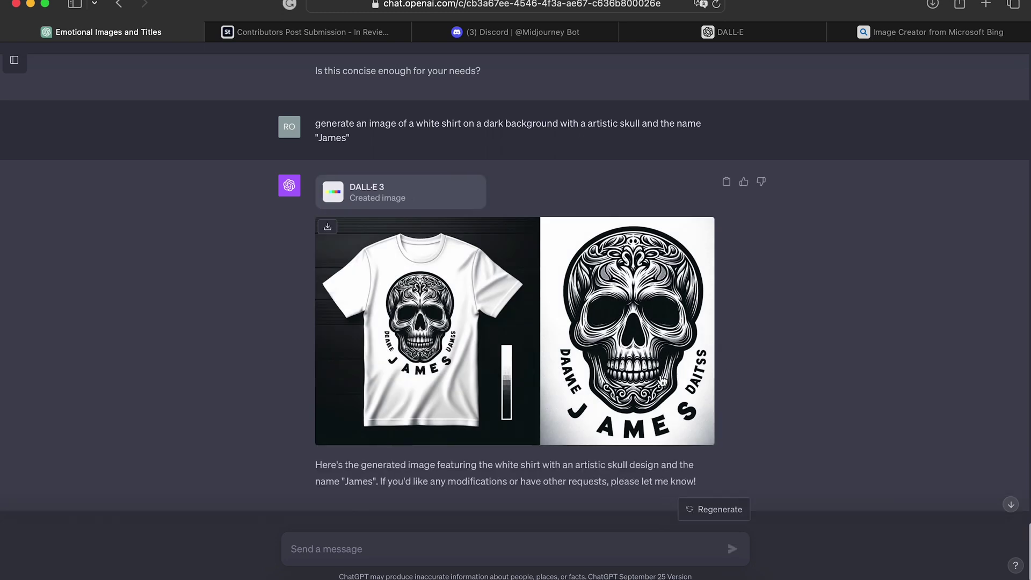
left_click(642, 380)
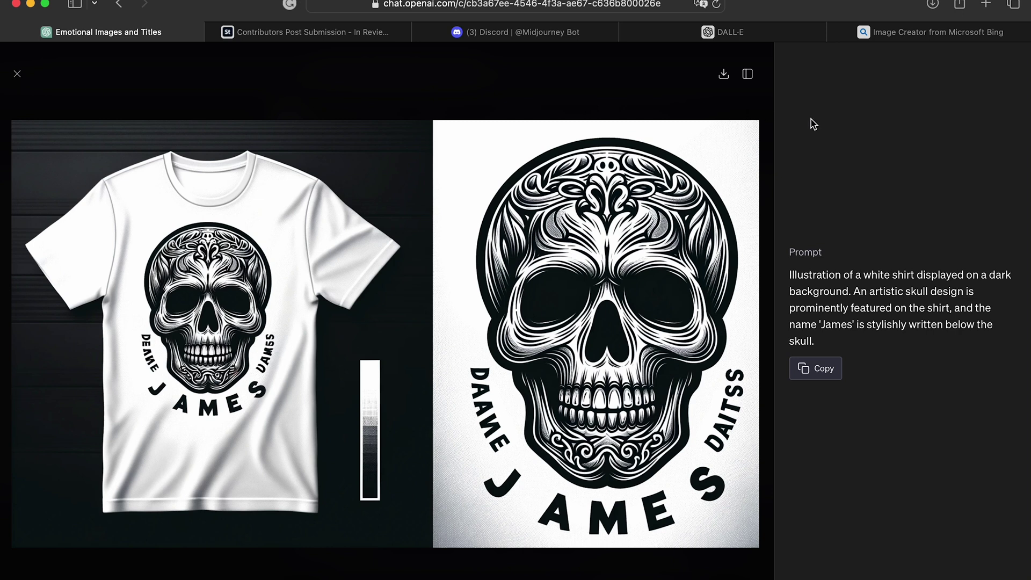
Copy DALL·E 3's detailed prompt for the James skull-shirt image and go to the Midjourney Bot chat.
left_click_drag(815, 344, 793, 277)
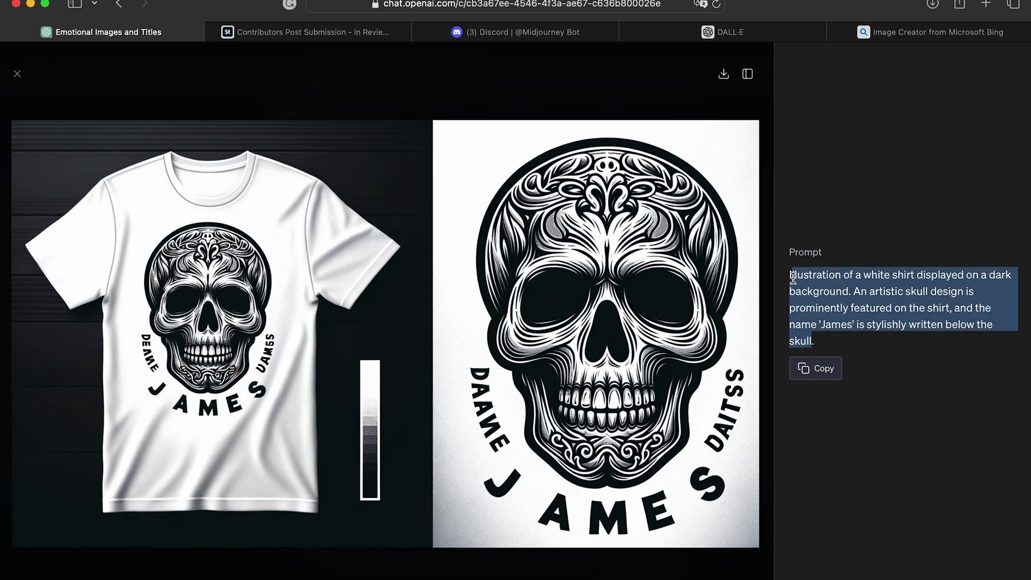
right_click(811, 279)
left_click(832, 342)
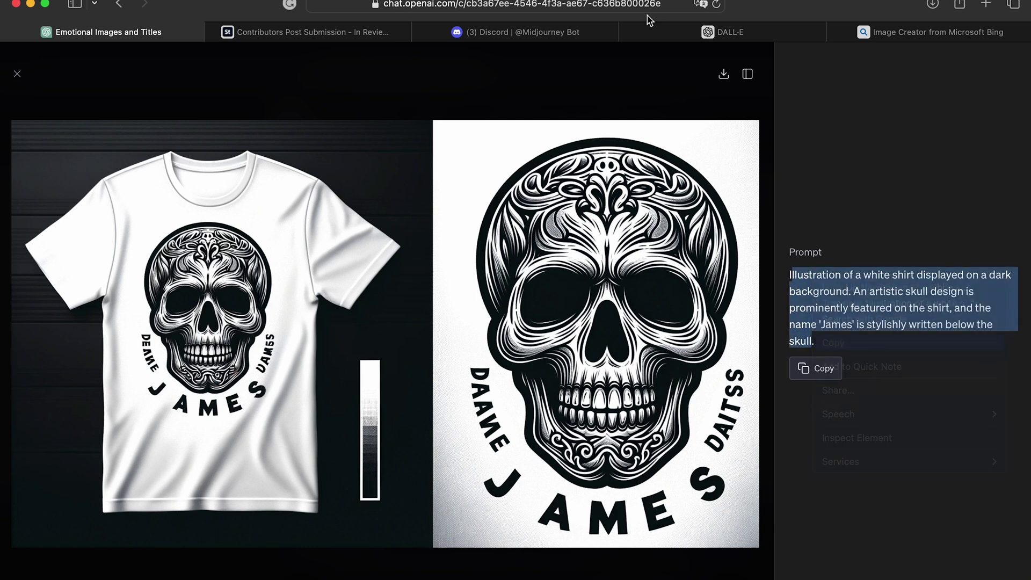
left_click(475, 32)
scroll(465, 352, "down", 3)
Run /imagine in Midjourney with the pasted skull-shirt prompt.
scroll(465, 350, "down", 10)
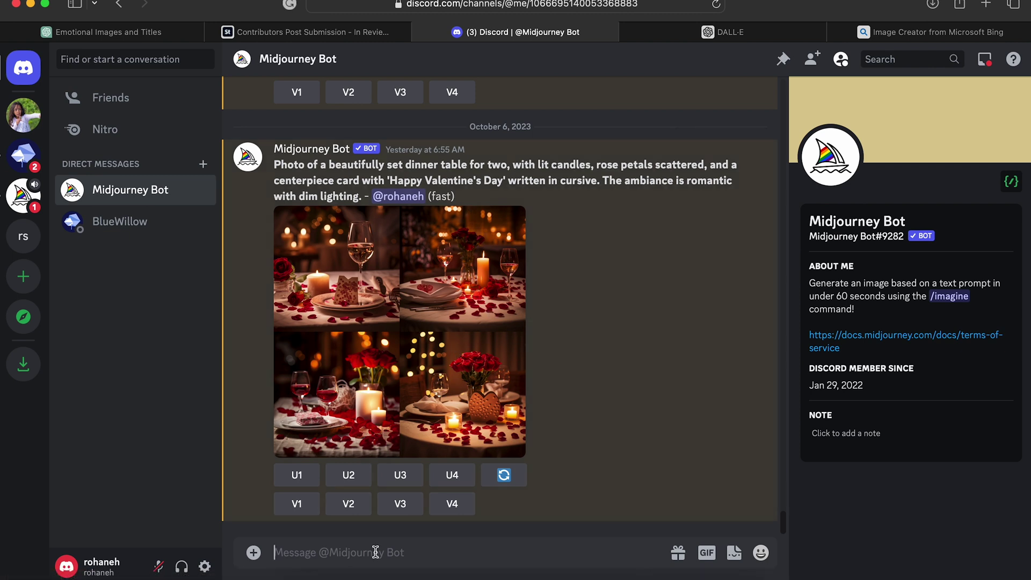
type("/ima")
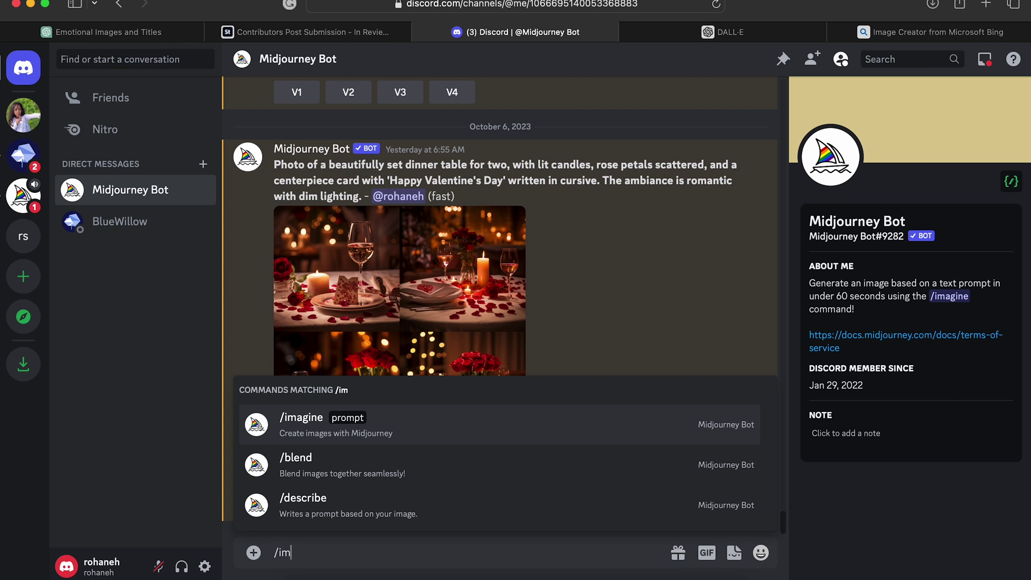
key("BackSpace")
key("BackSpace")
key("BackSpace")
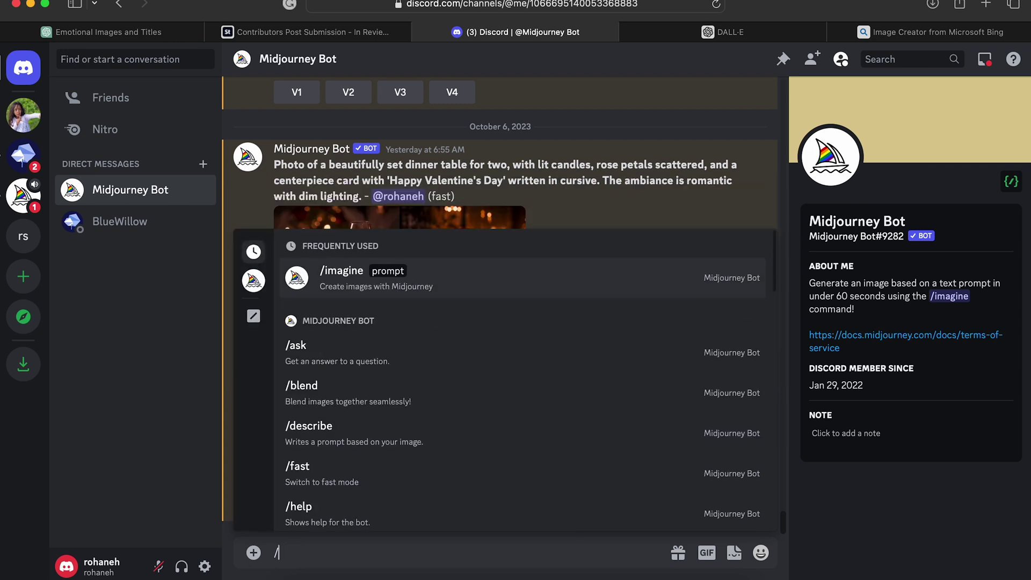
type("imagine")
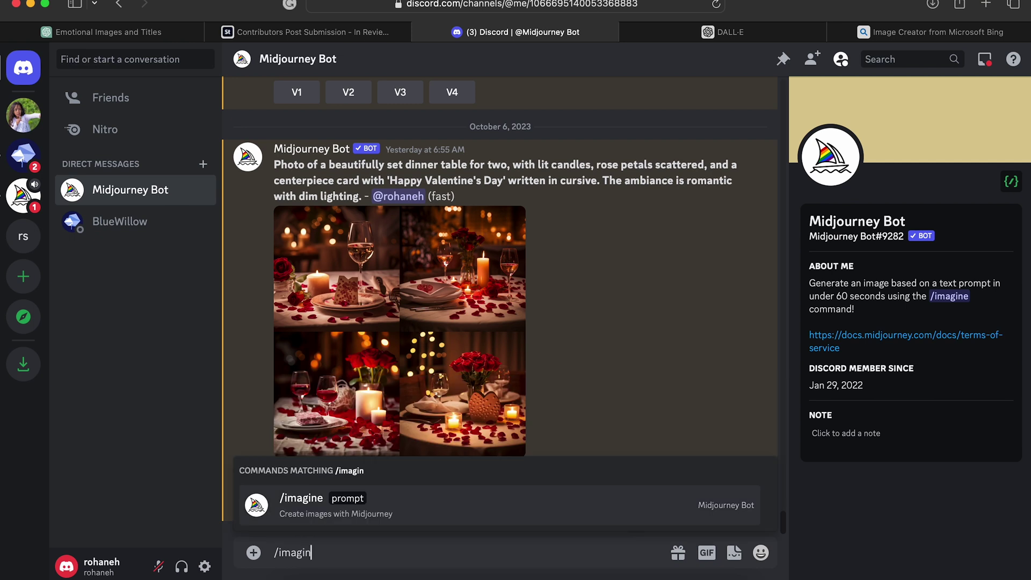
key("Tab")
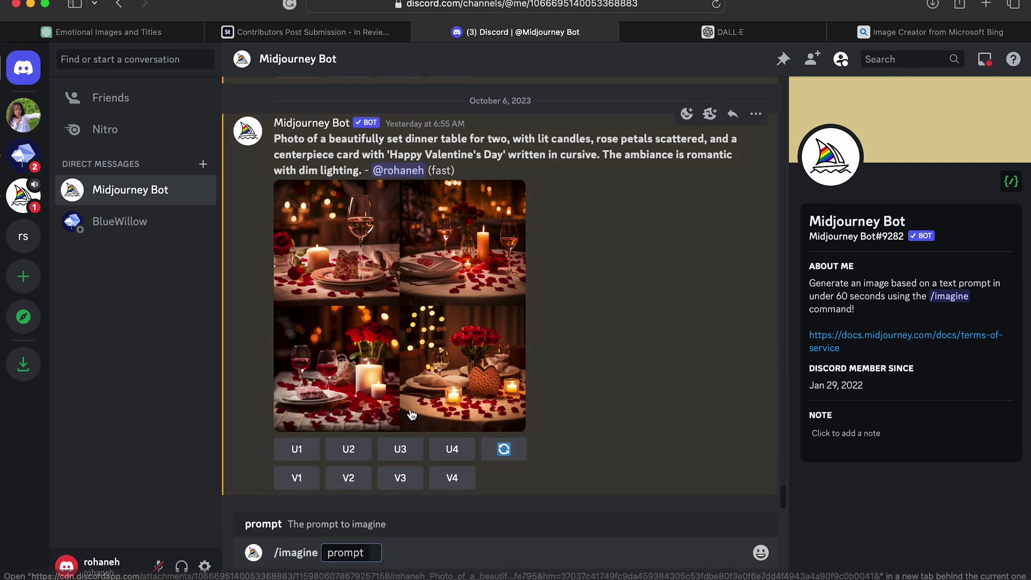
key("super+v")
key("Return")
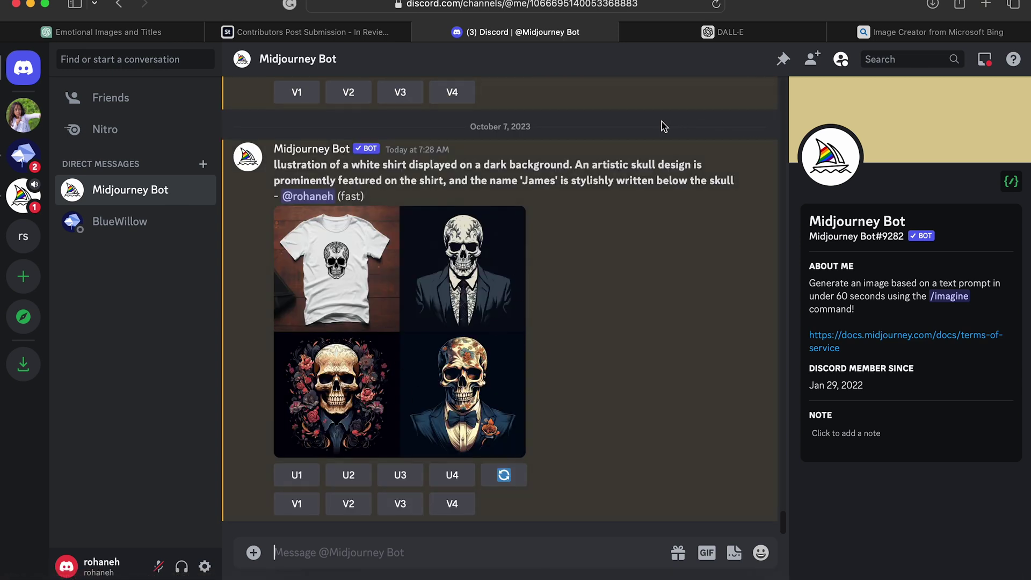
Paste the skull-shirt prompt into DALL·E 2 and generate images.
left_click(695, 33)
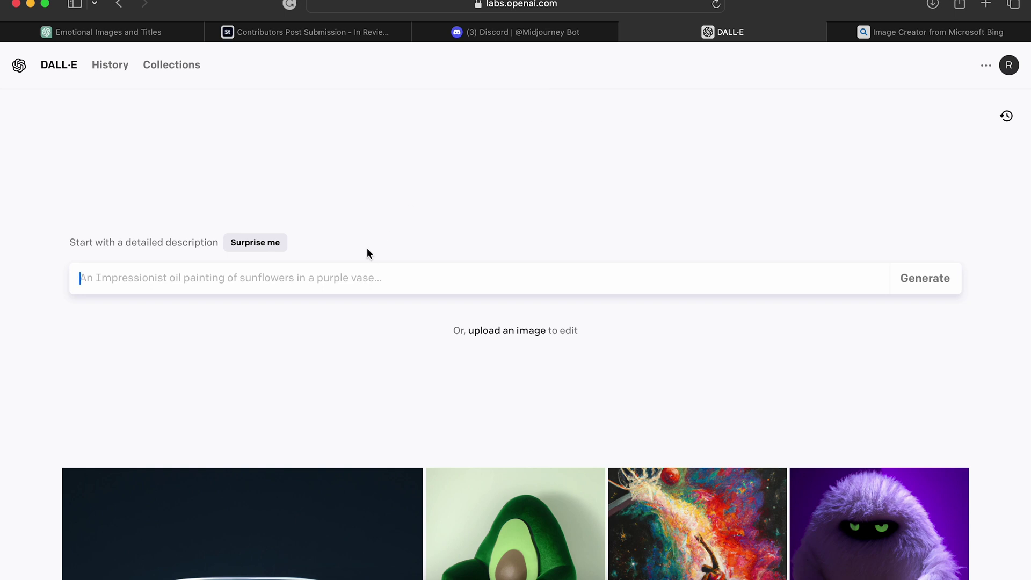
scroll(368, 253, "down", 3)
scroll(369, 253, "up", 1)
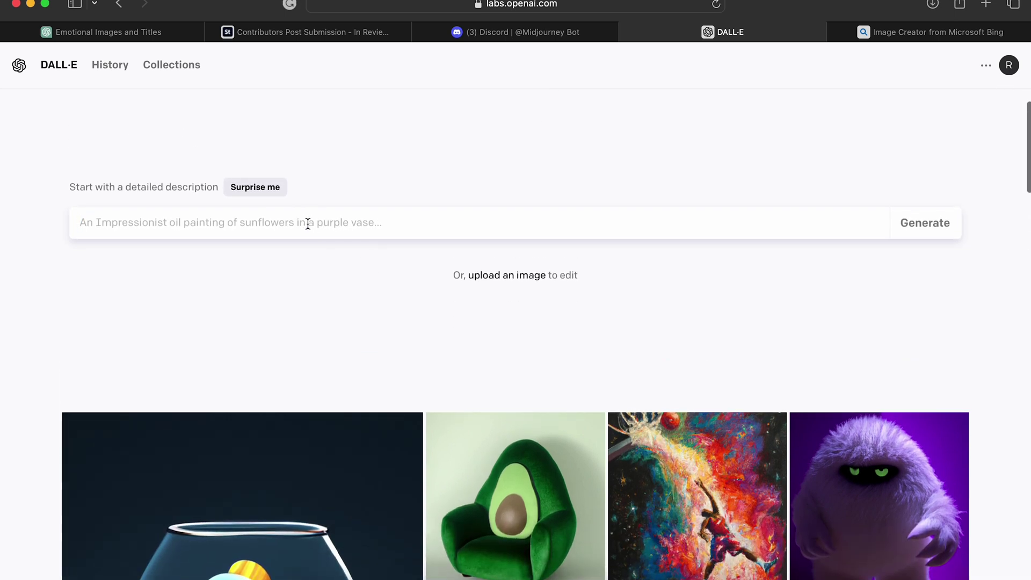
key("super+v")
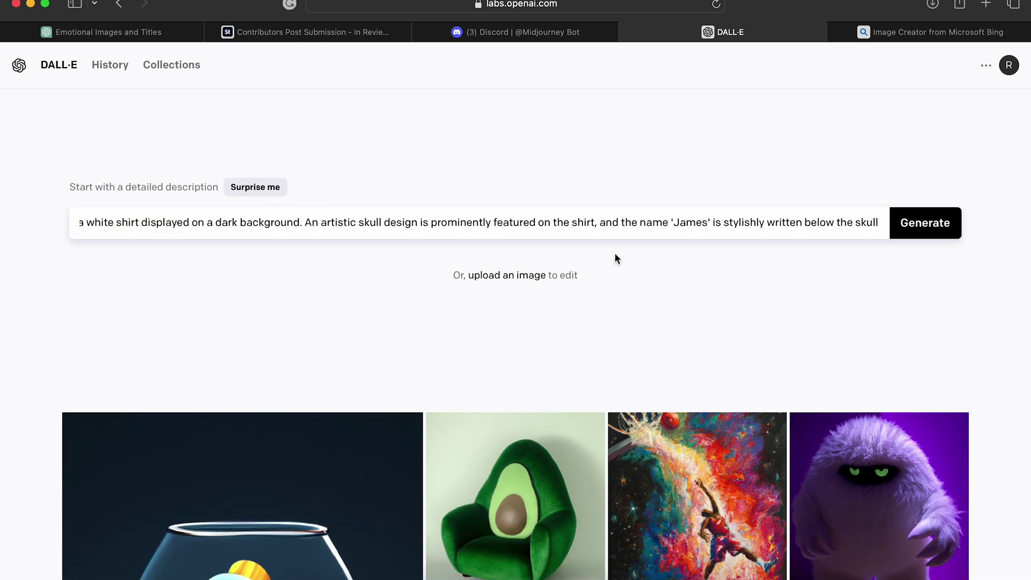
left_click(930, 230)
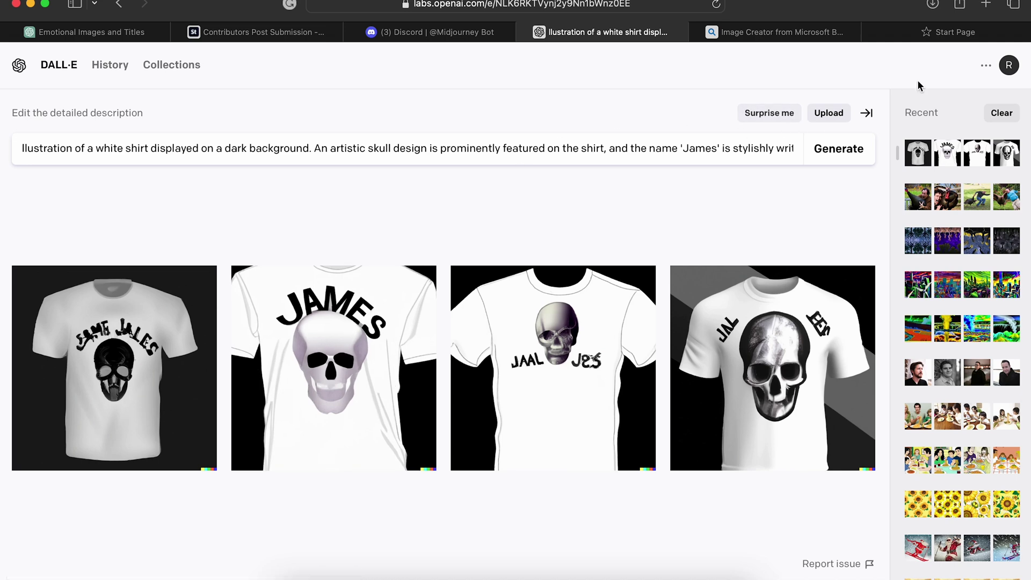
Search 'bing create' from a blank start page and open Image Creator from Microsoft Bing.
left_click(963, 33)
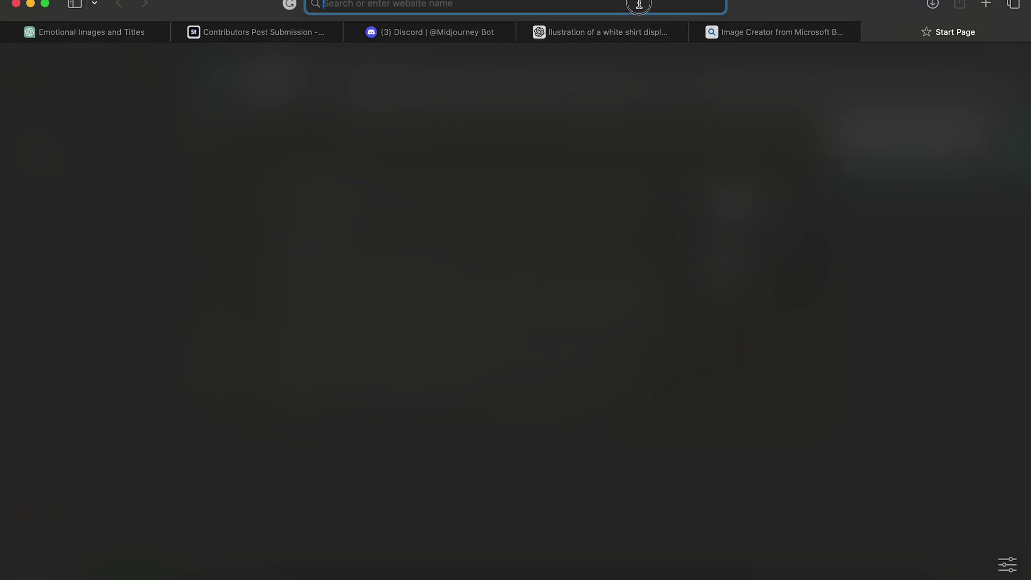
type("bing")
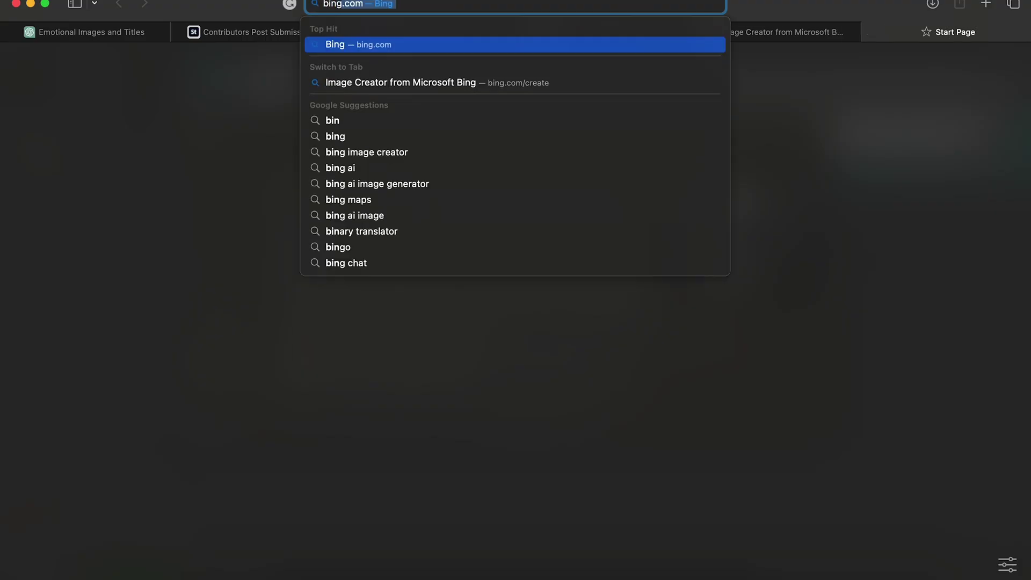
key("Down")
type("create")
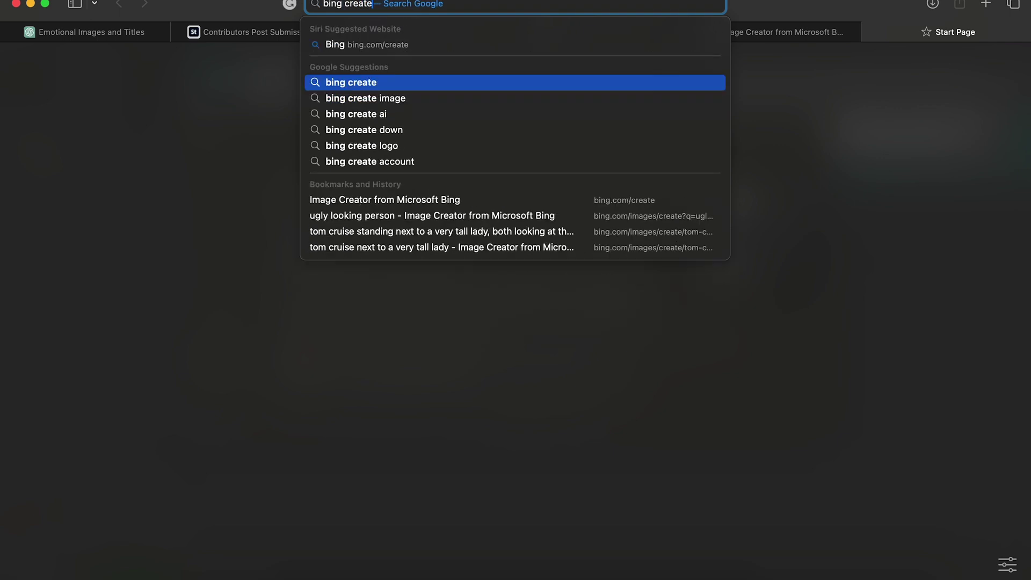
key("Return")
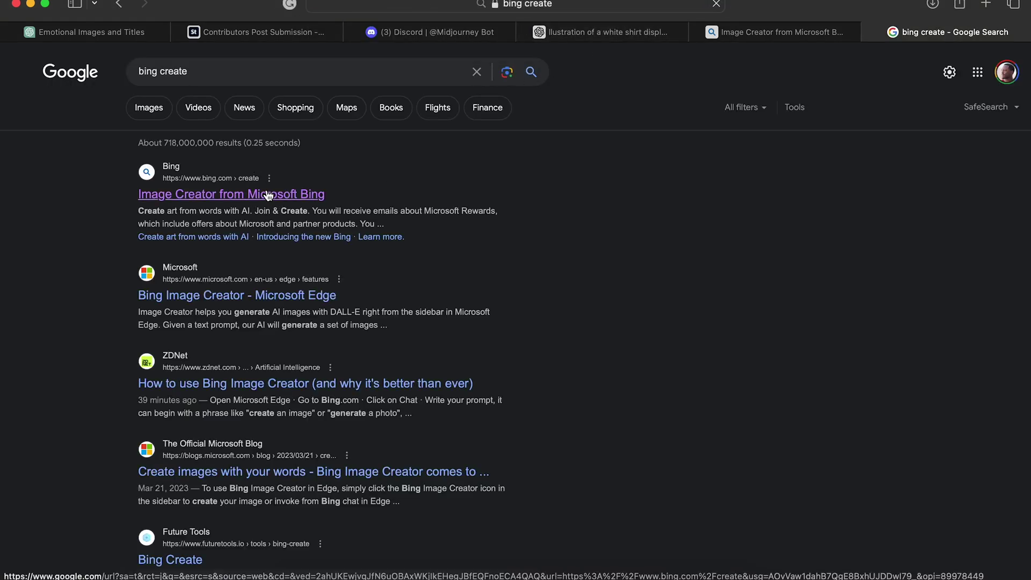
left_click(265, 194)
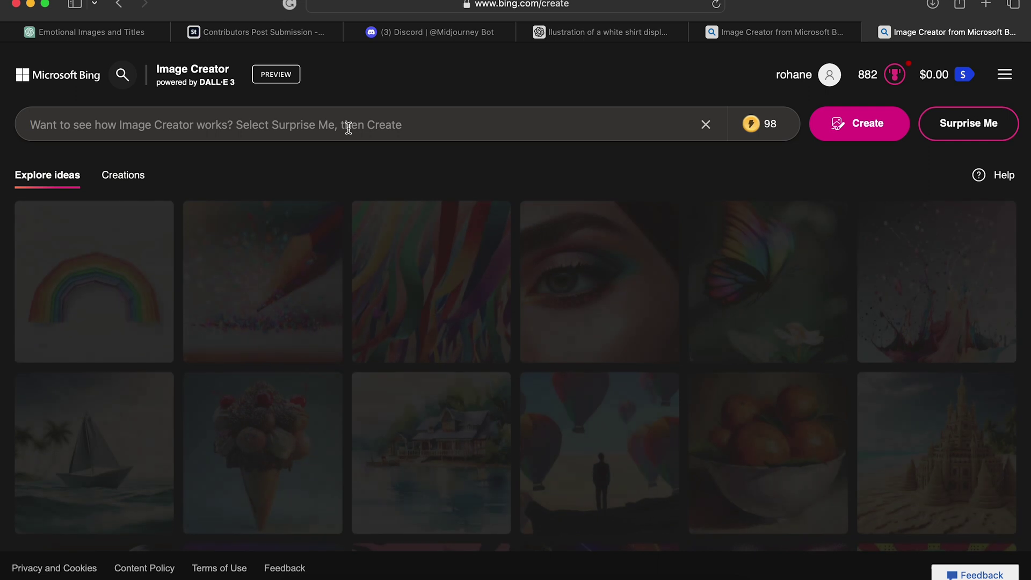
Generate four Bing Image Creator images from the pasted skull-shirt prompt.
key("super+v")
key("Return")
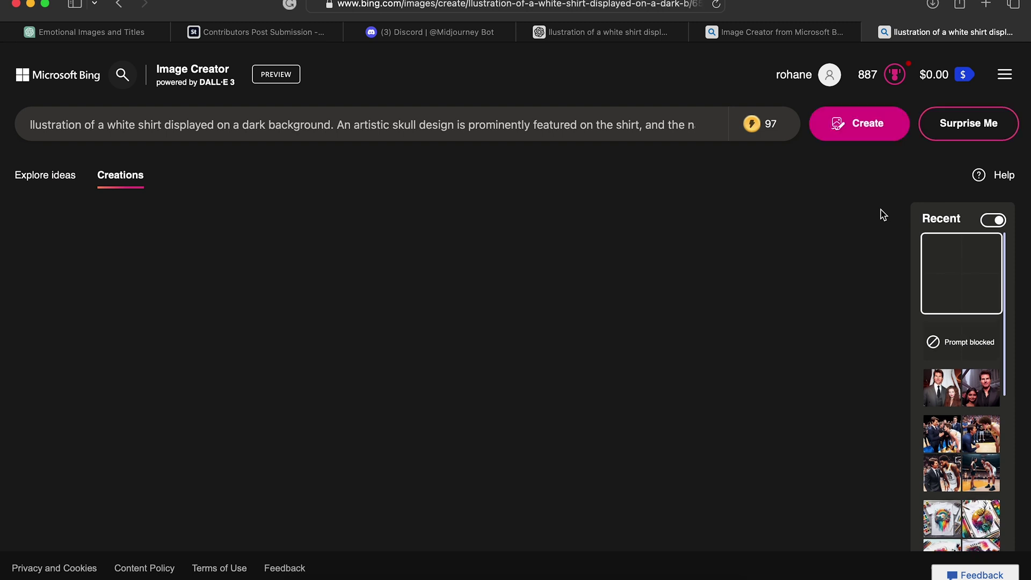
scroll(880, 215, "down", 2)
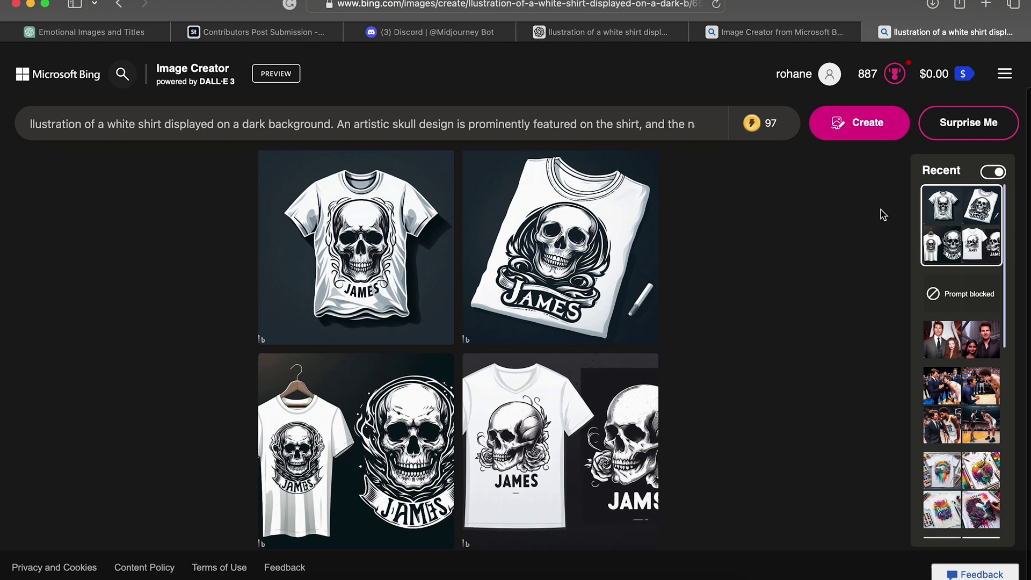
Browse the four JAMES skull-shirt results in the viewer, then go back to the ChatGPT chat.
left_click(533, 468)
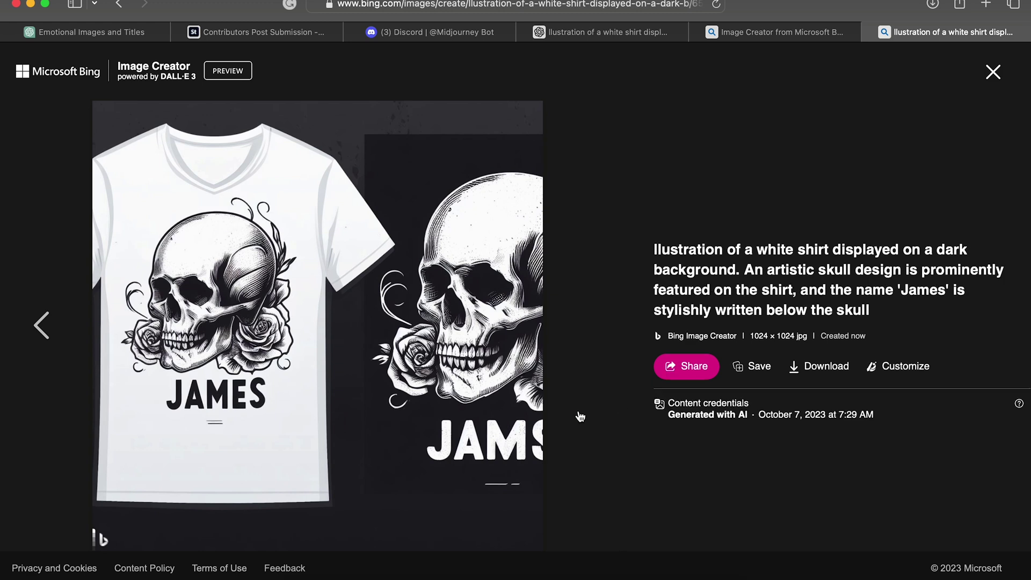
key("Left")
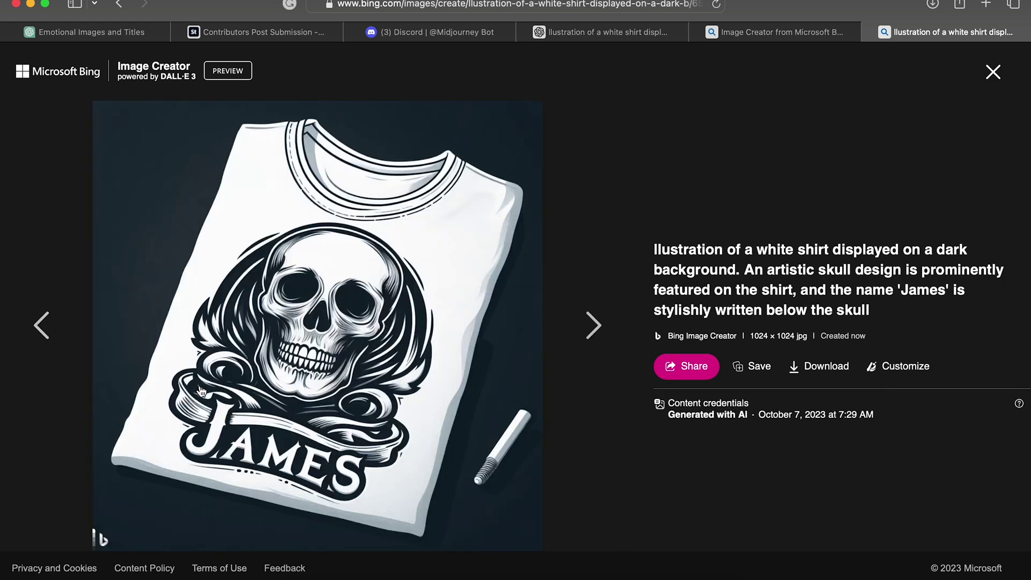
left_click(51, 325)
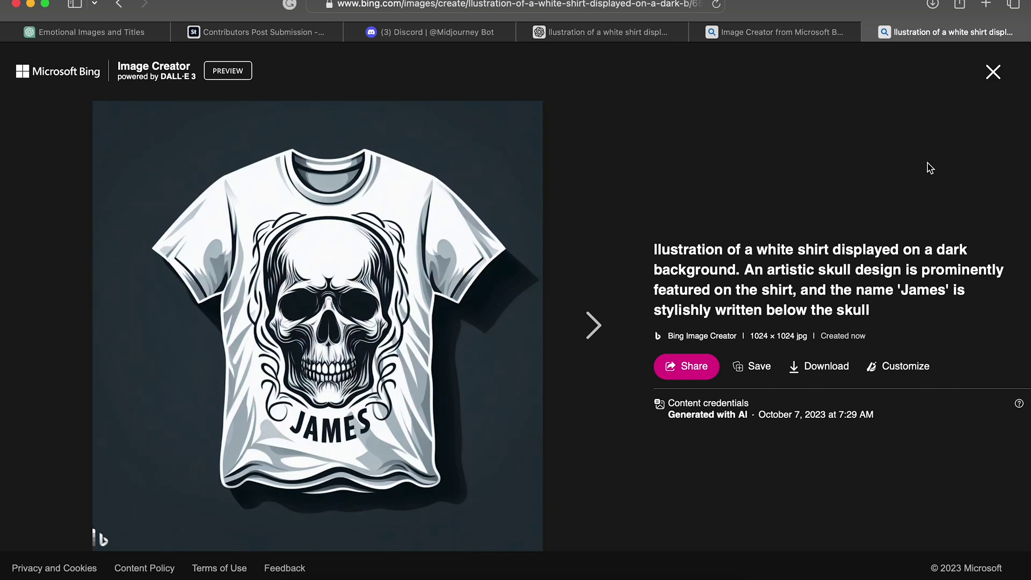
key("super+1")
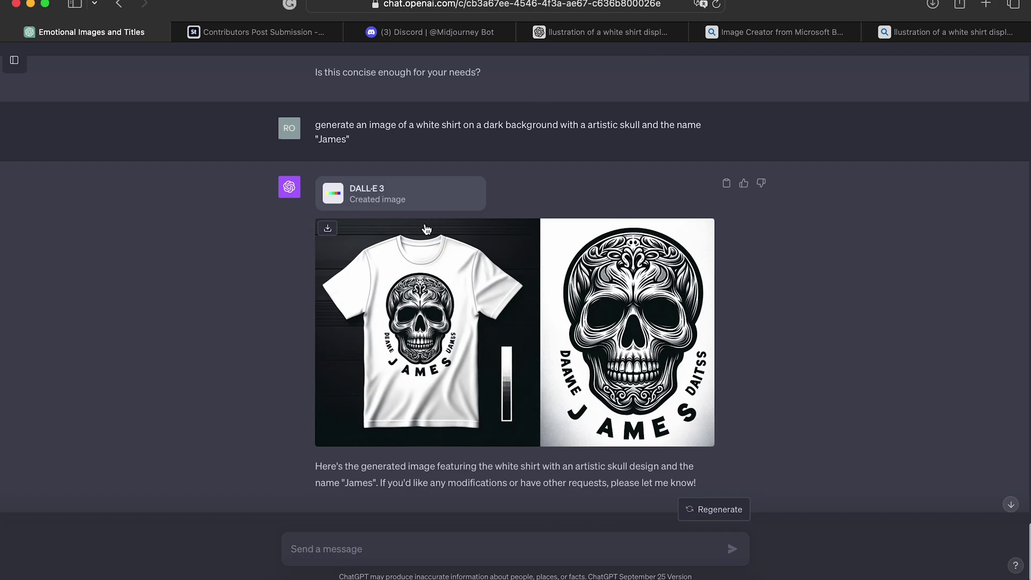